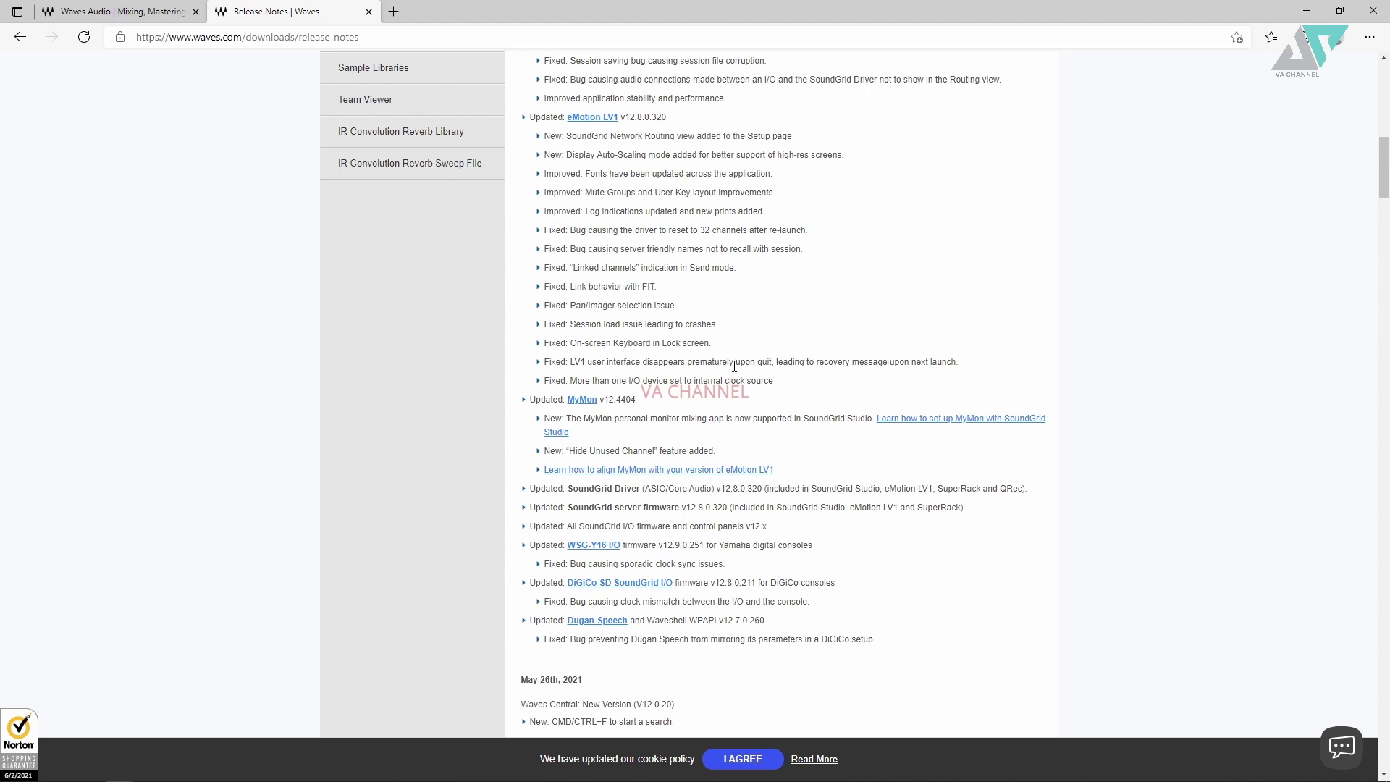
# - Review the eMotion LV1 release notes and the installed driver and application version information
pyautogui.scroll(3, 742, 541)
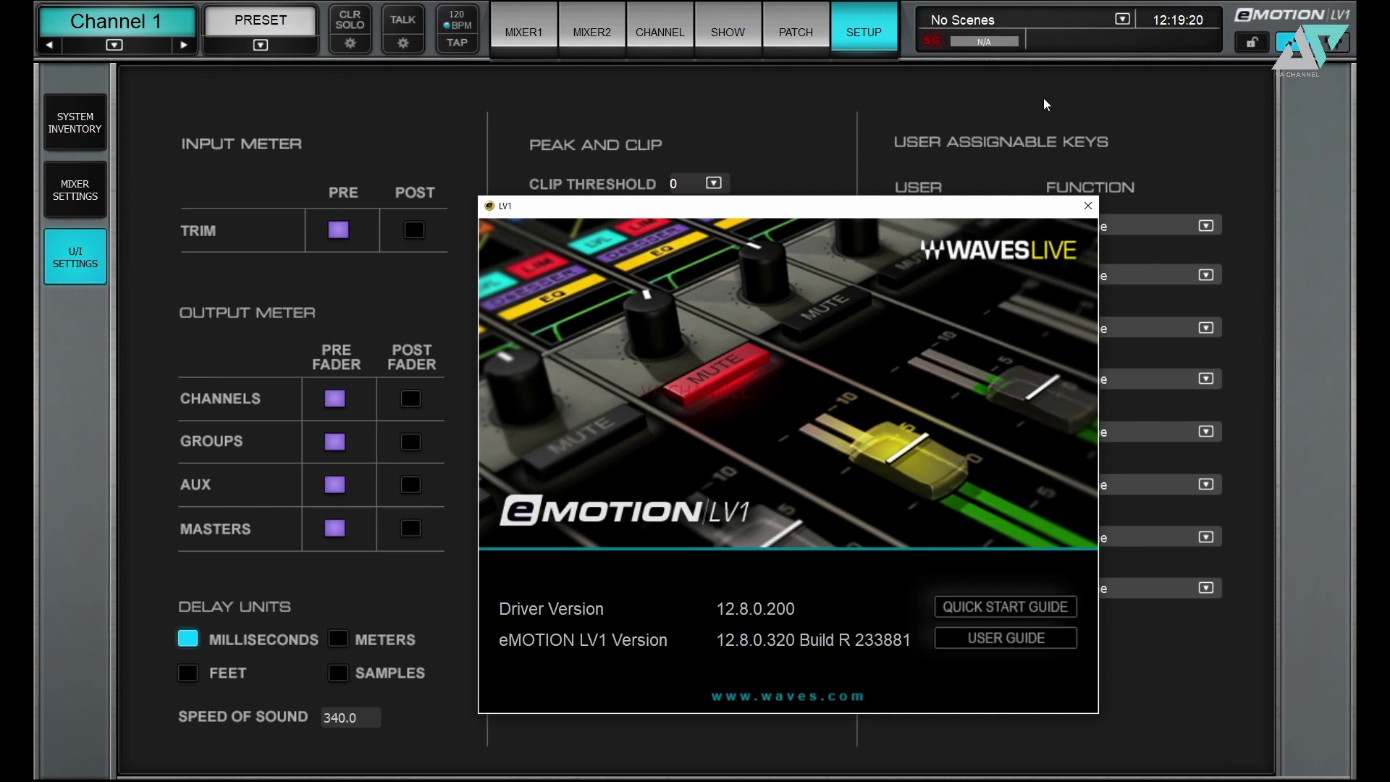
pyautogui.click(905, 269)
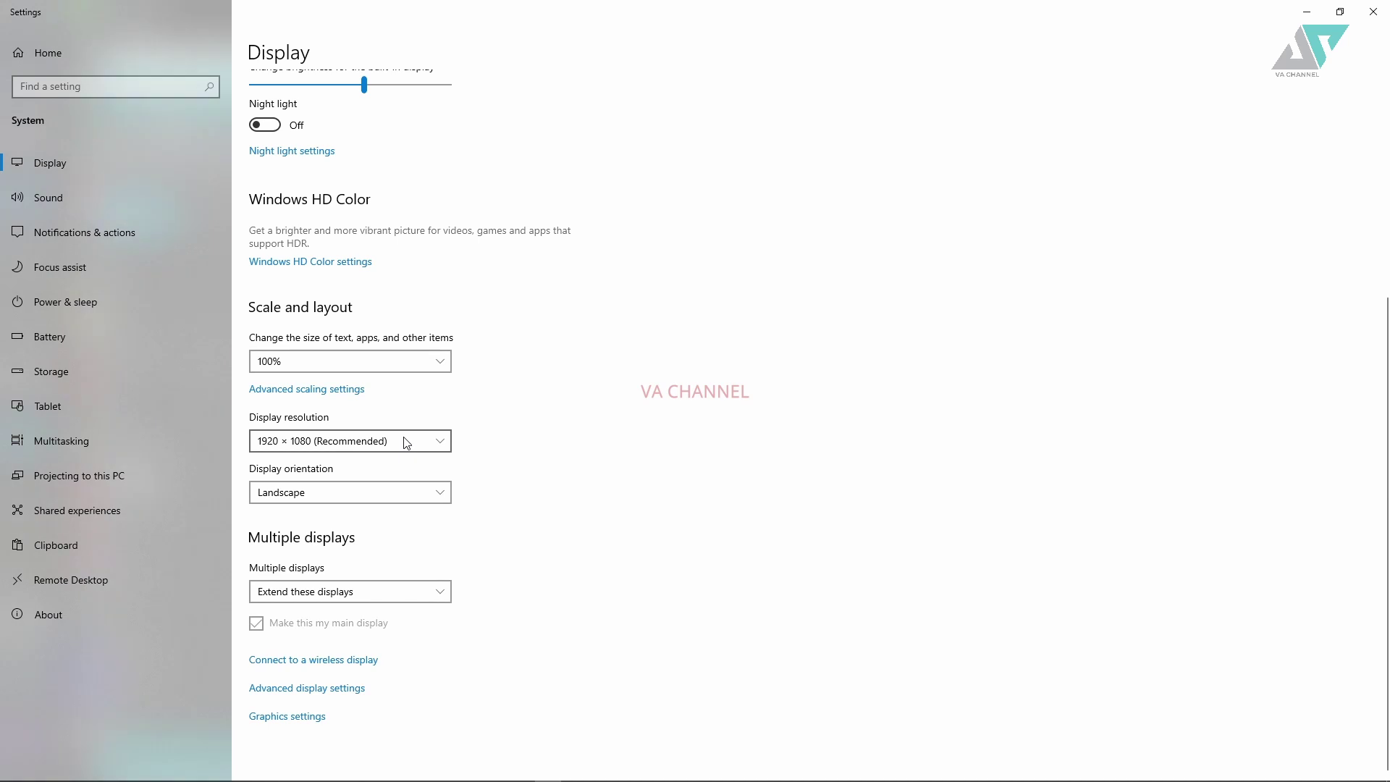
# - Examine the available display resolutions and text scaling options in the Windows display settings
pyautogui.click(403, 439)
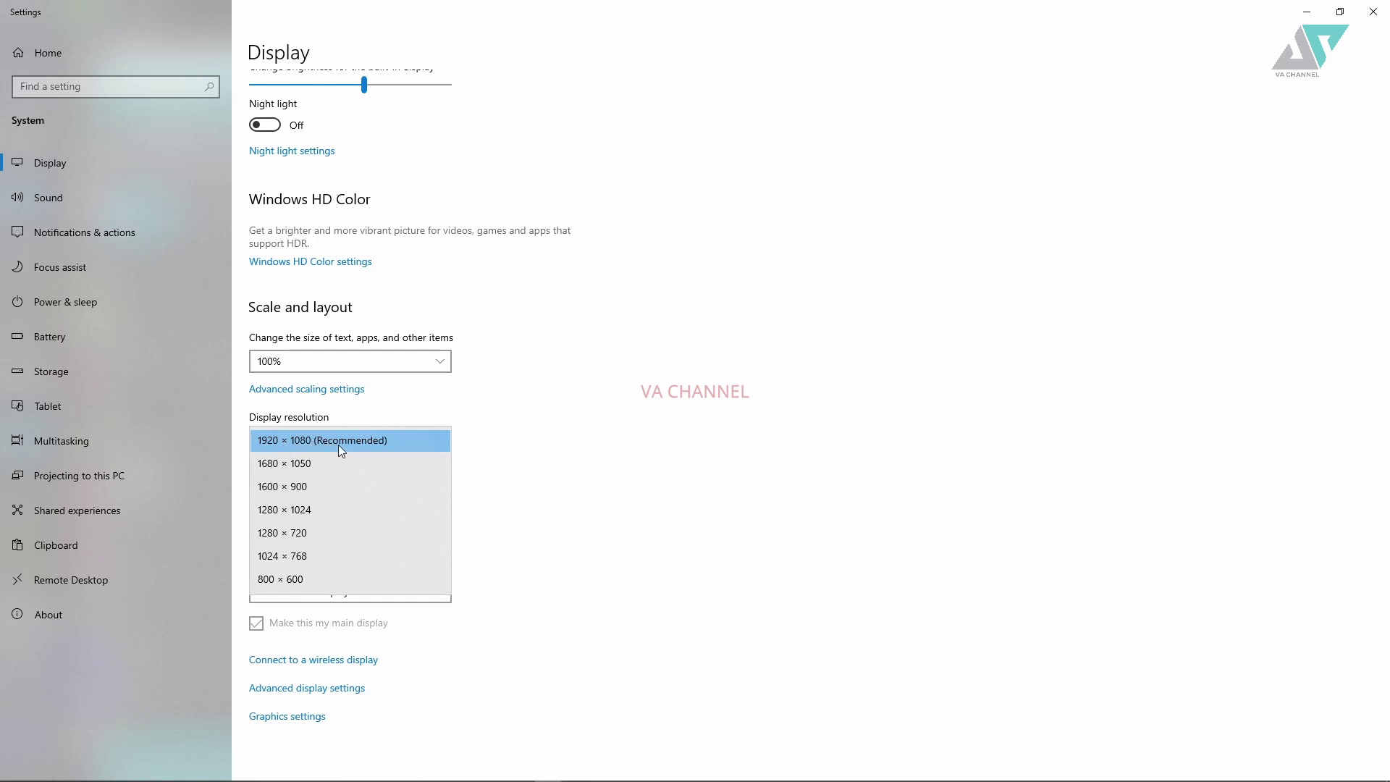
pyautogui.click(506, 415)
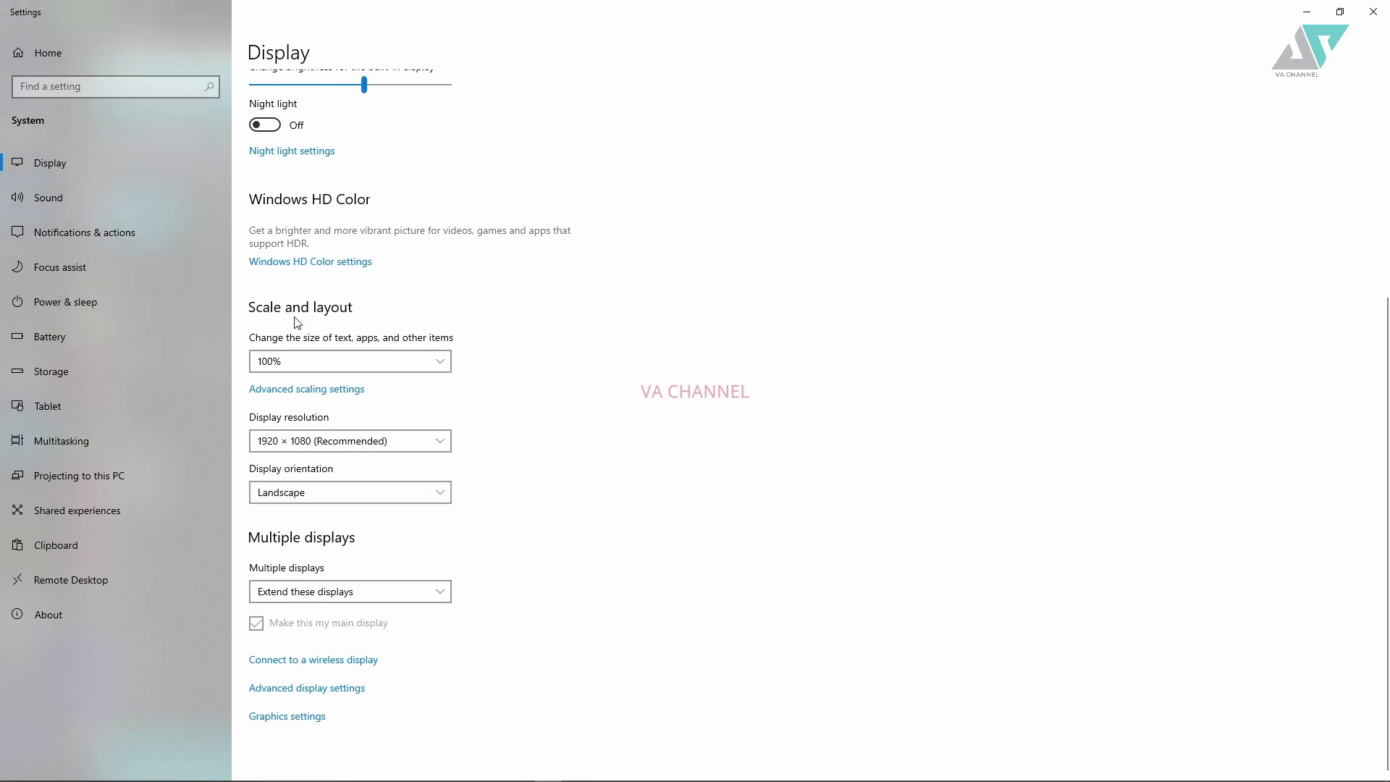
pyautogui.click(325, 361)
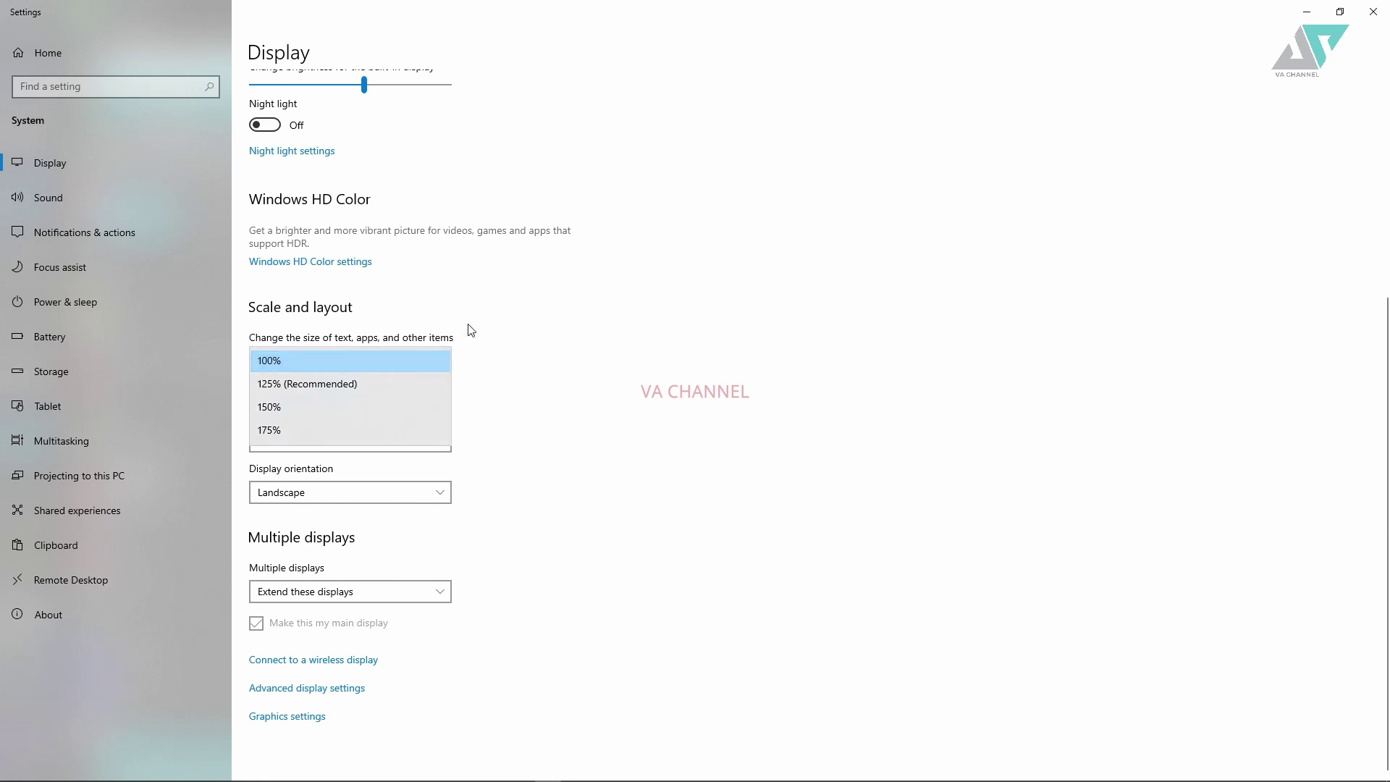
pyautogui.click(501, 327)
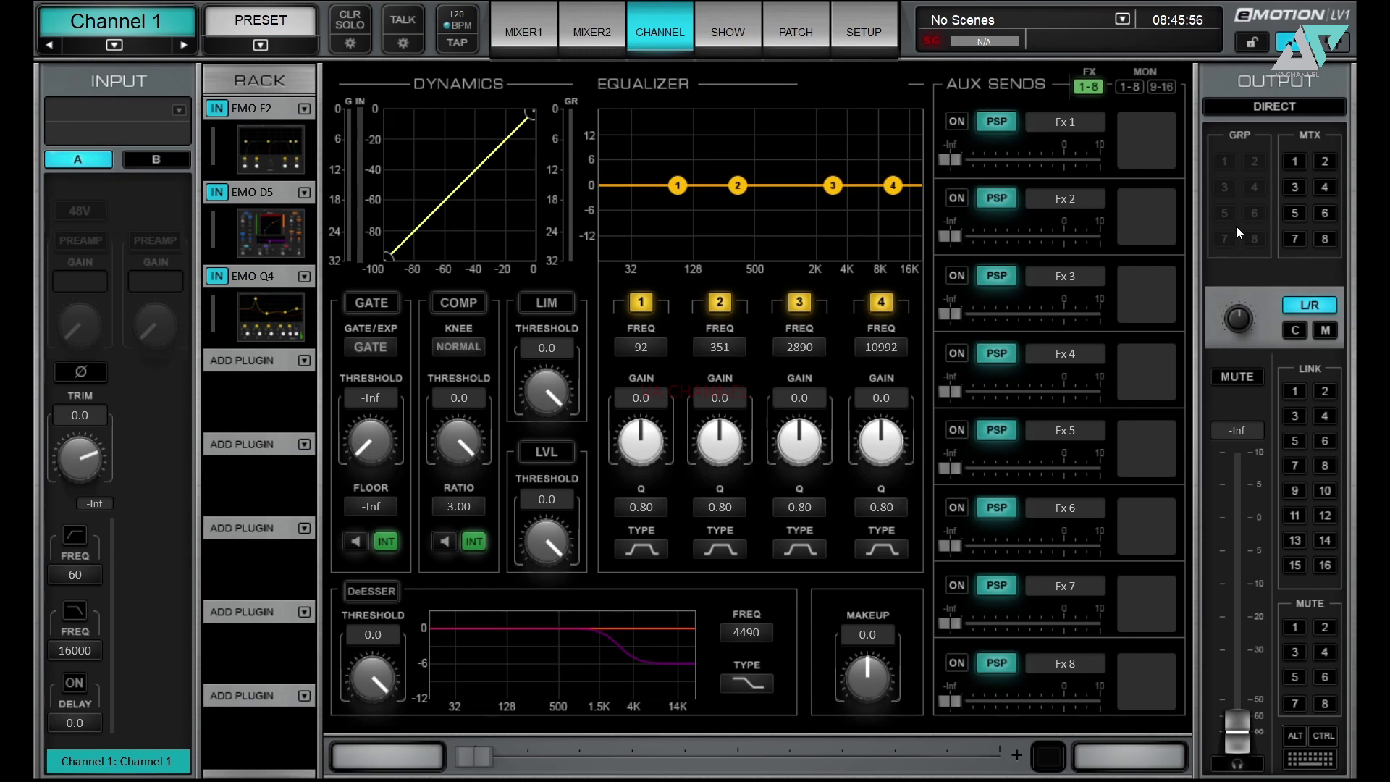
# - In eMotion LV1, show the first mixer view and look through the channel selection list and the user keys
pyautogui.click(556, 42)
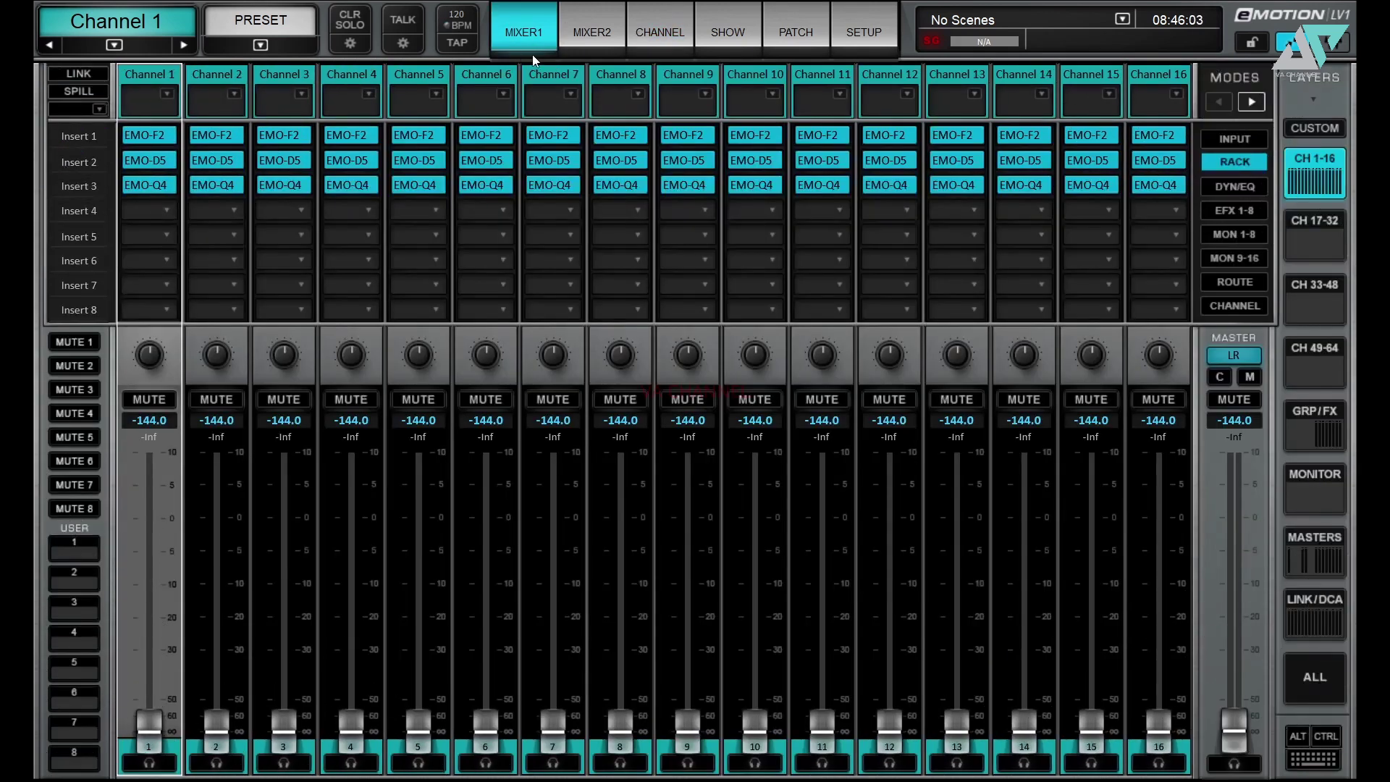
pyautogui.click(118, 44)
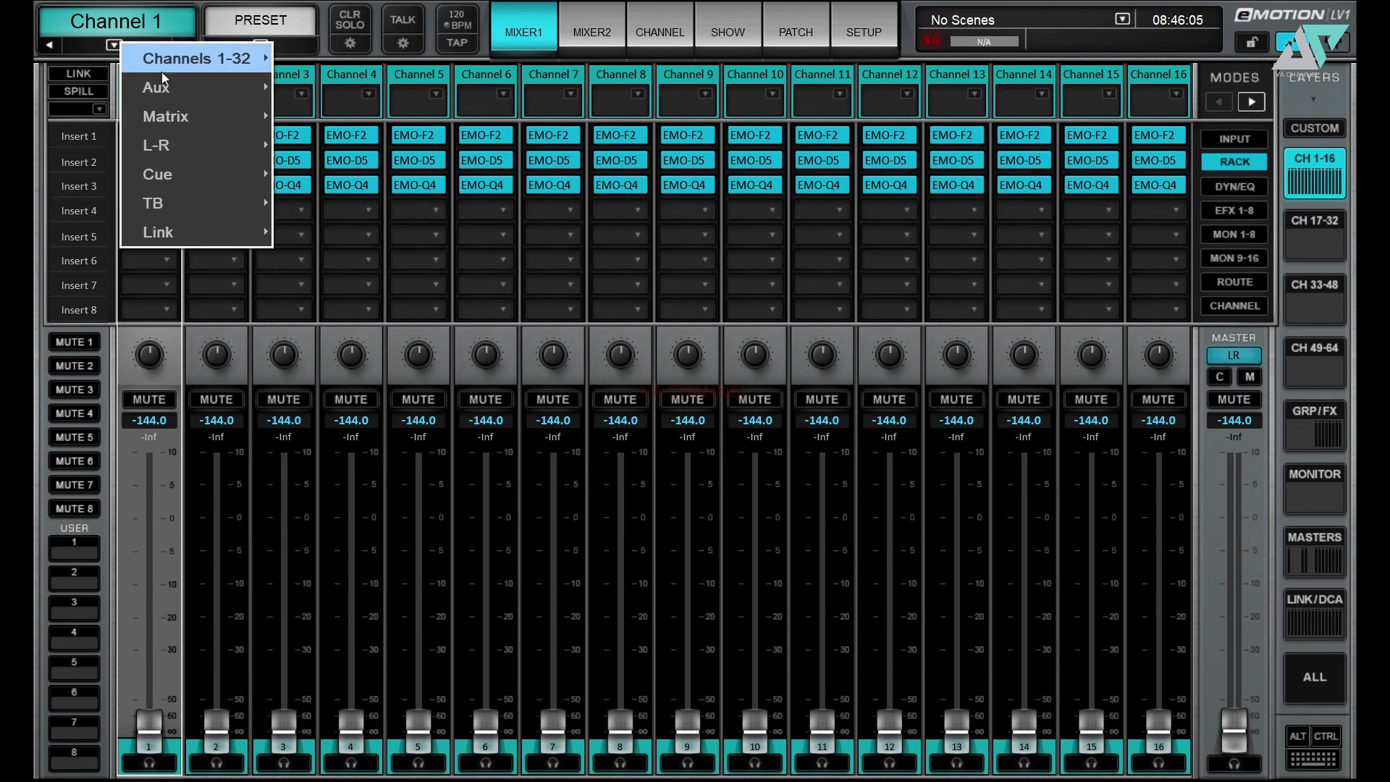
pyautogui.moveTo(214, 60)
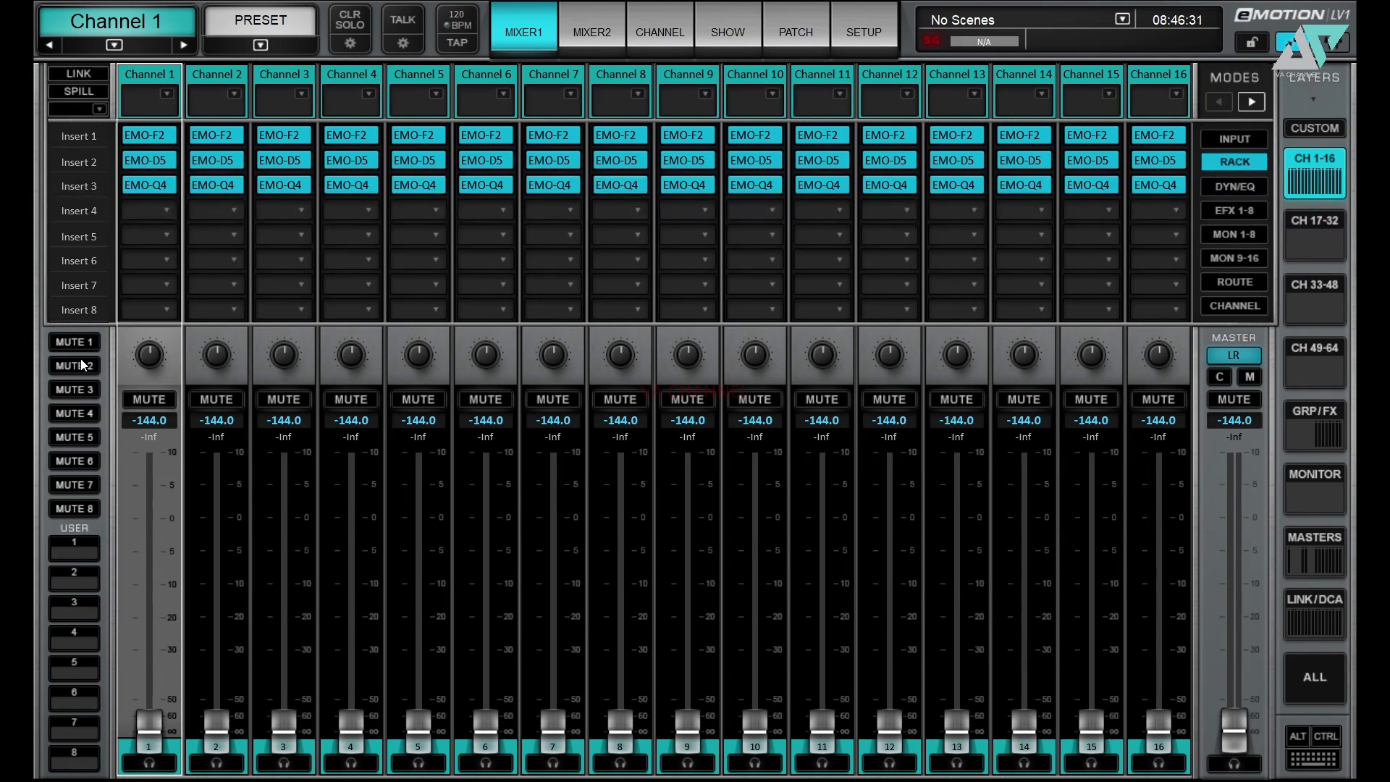
pyautogui.click(77, 558)
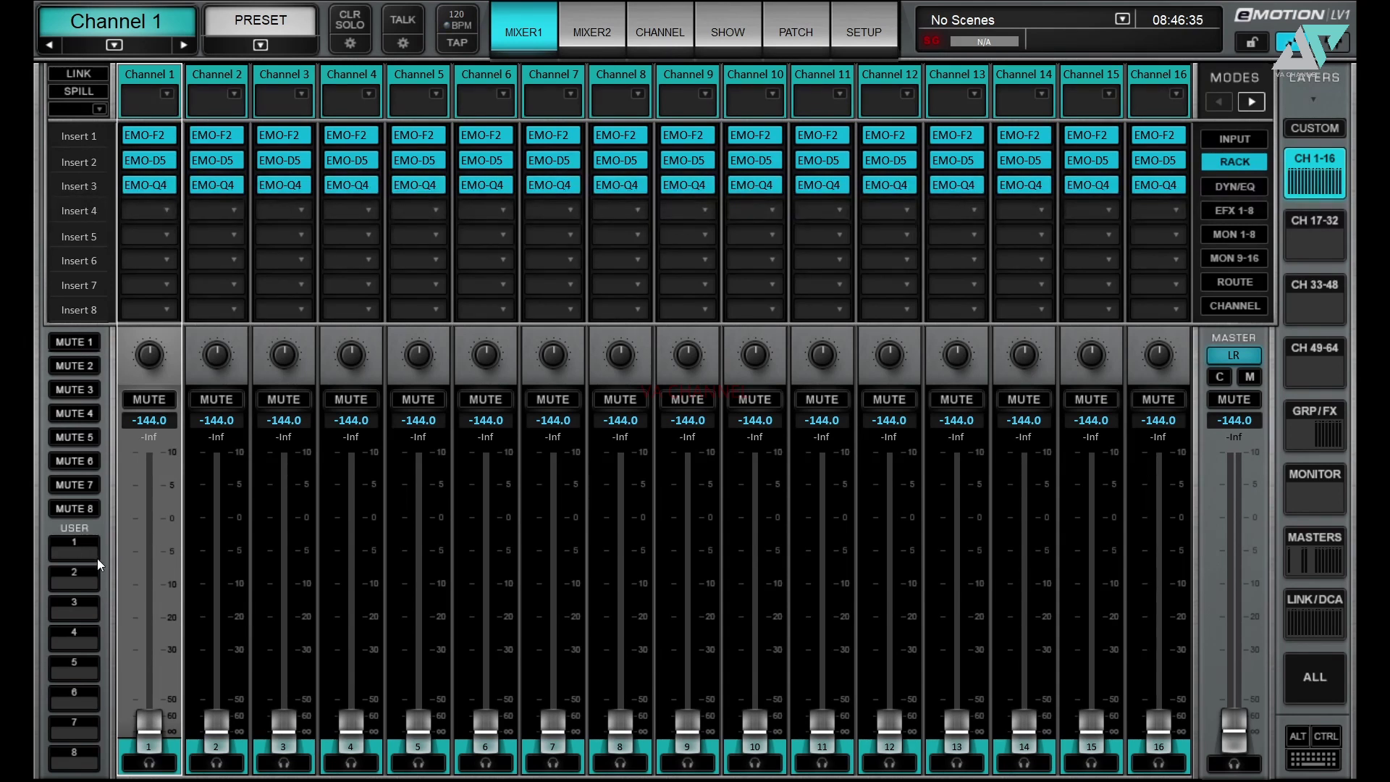
# - Show the full channel overview for Channel 1 in the mixer and assign the channel to link group 1
pyautogui.click(145, 753)
pyautogui.click(1234, 305)
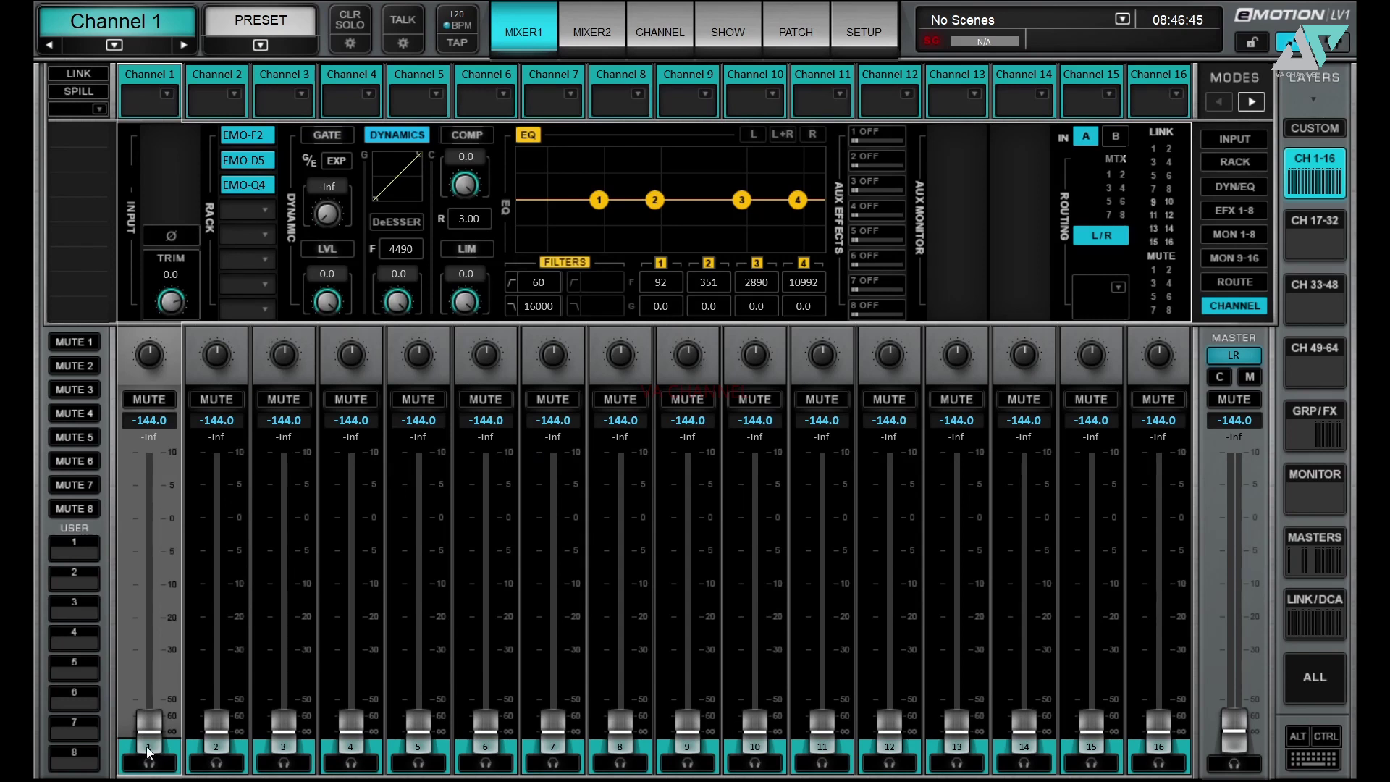
pyautogui.click(1154, 149)
pyautogui.click(1151, 149)
pyautogui.click(1154, 148)
# - Raise the Channel 1 fader to about -27.3 and the Channel 2 fader to about -31.1, ending with Channel 1 selected
pyautogui.moveTo(155, 732); pyautogui.dragTo(155, 650)
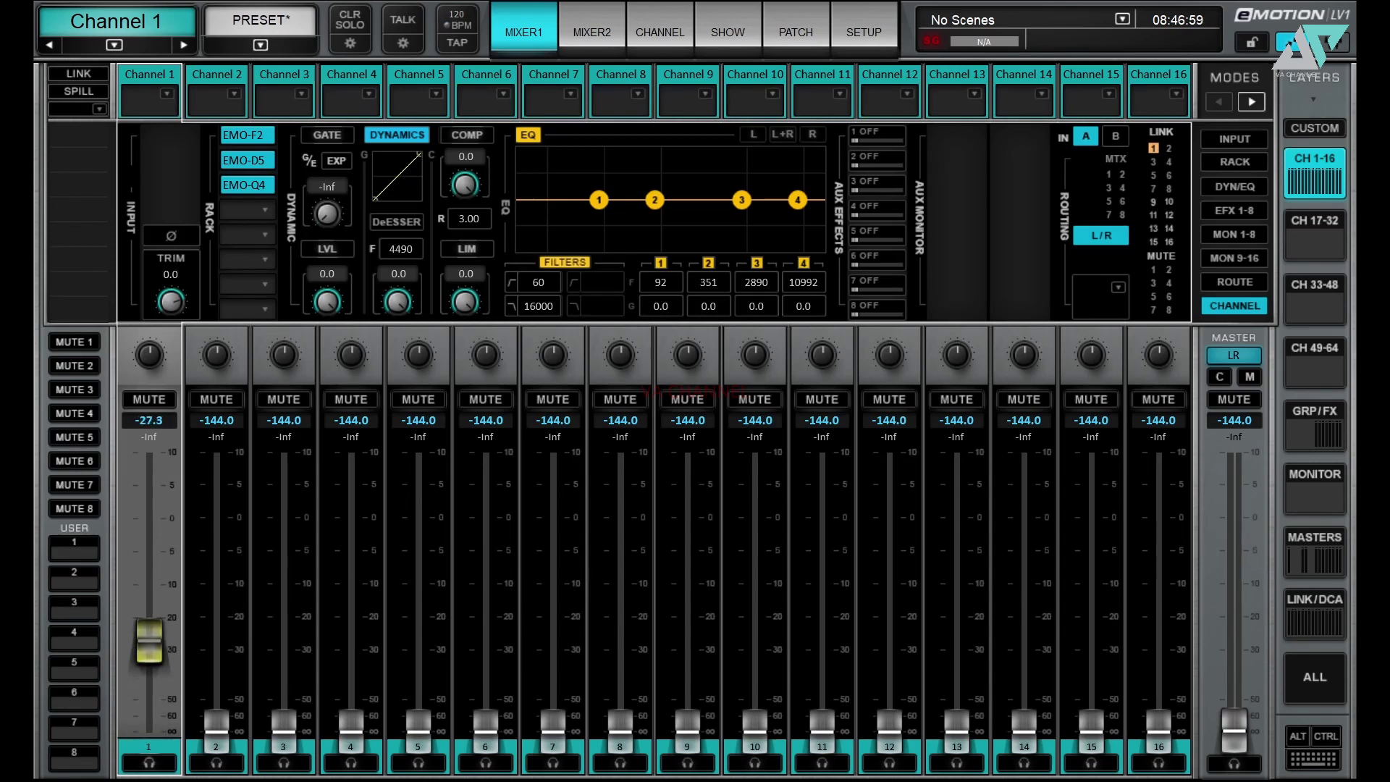
pyautogui.moveTo(216, 722); pyautogui.dragTo(212, 677)
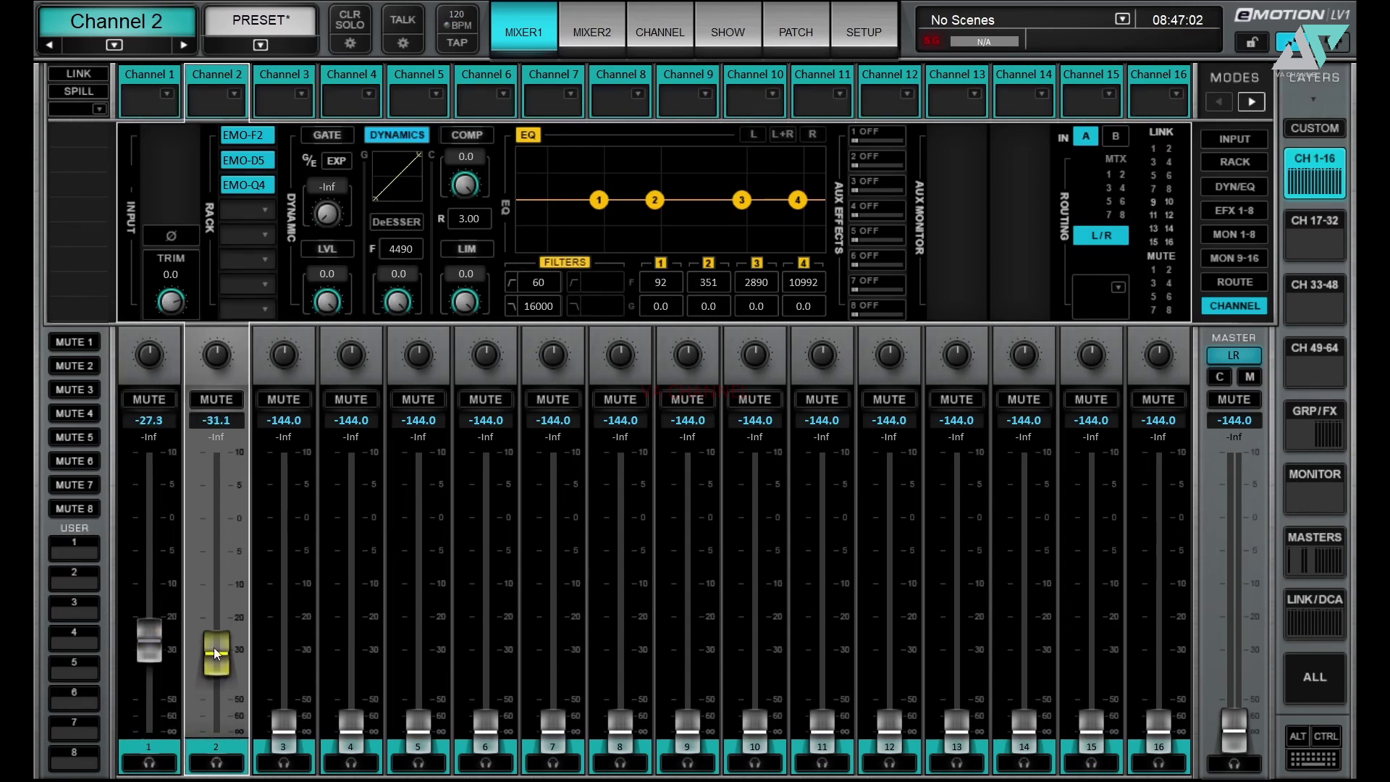
pyautogui.click(150, 684)
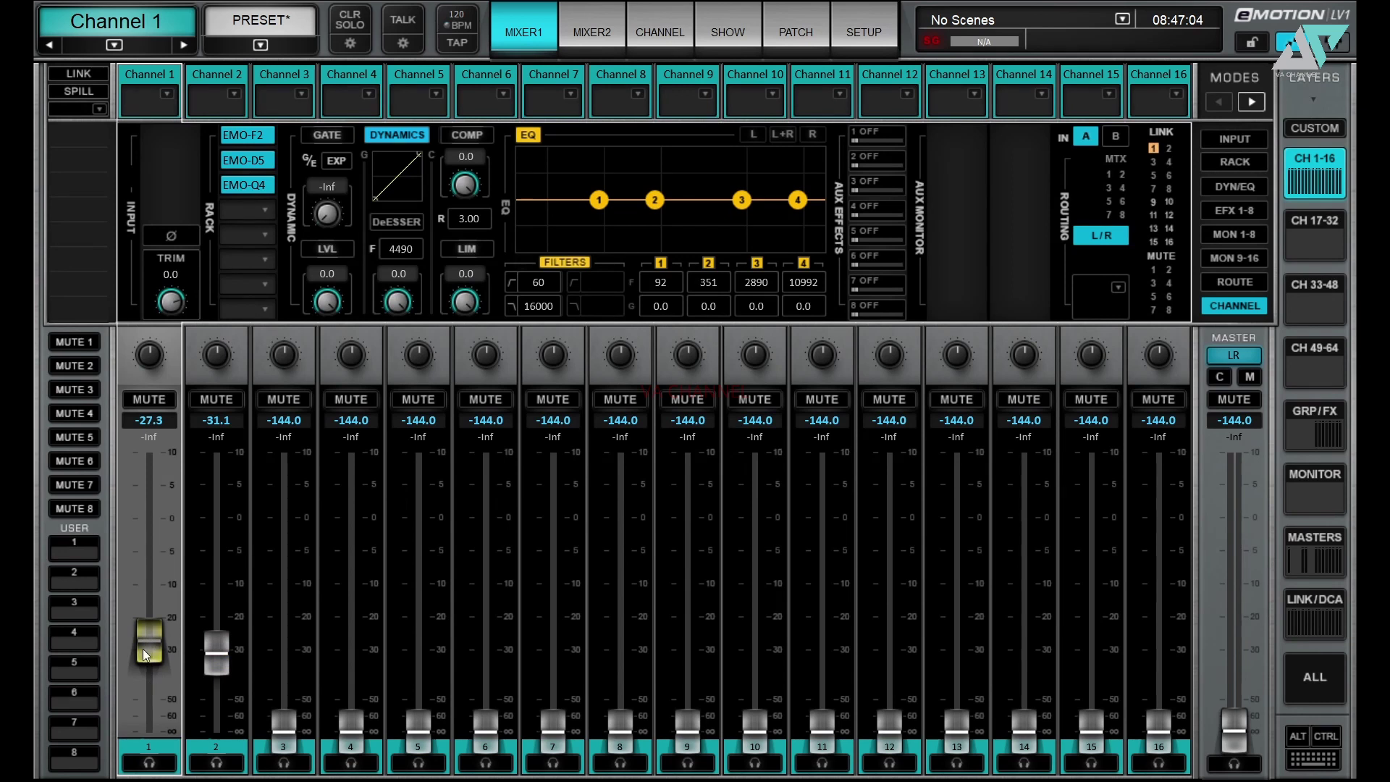
# - Assign the SGS i7CExtm9 server to the first server slot in the system inventory
pyautogui.click(872, 31)
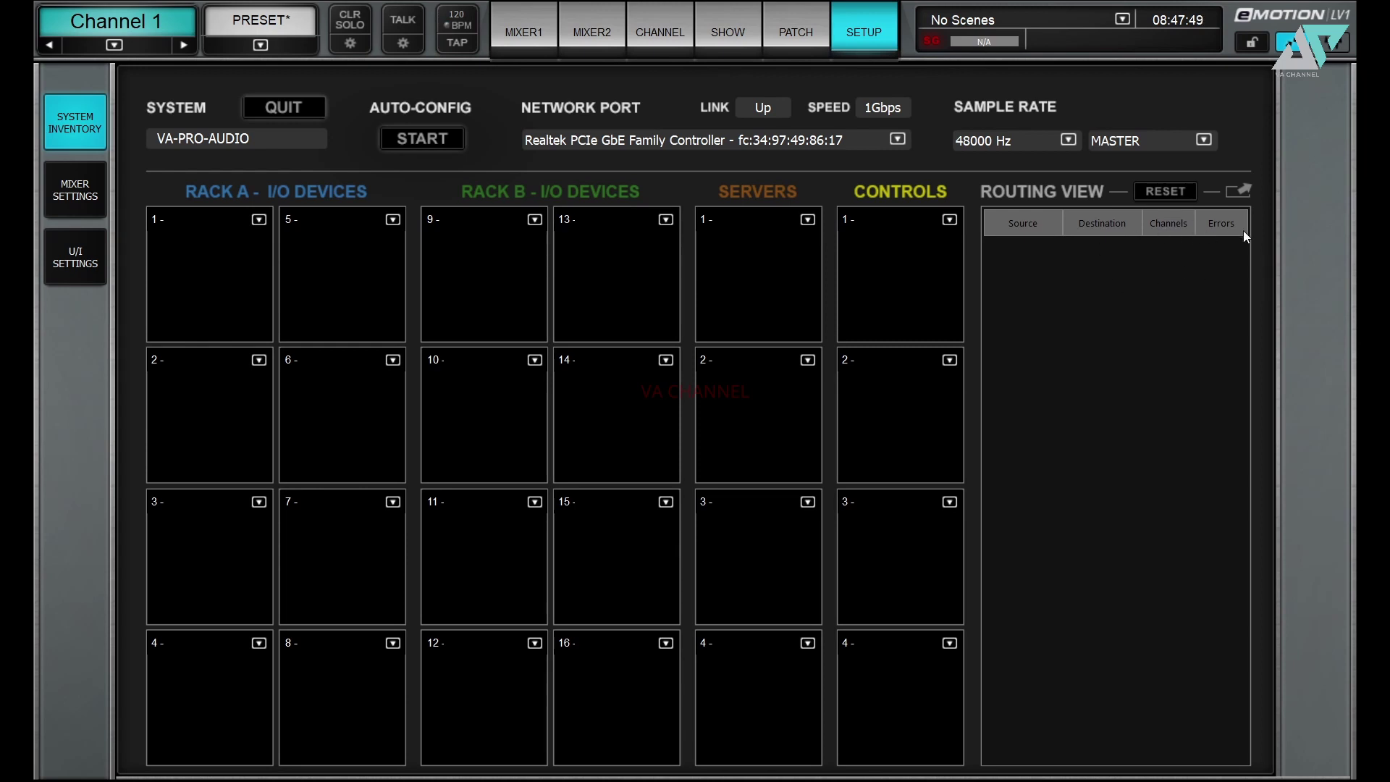
pyautogui.click(808, 219)
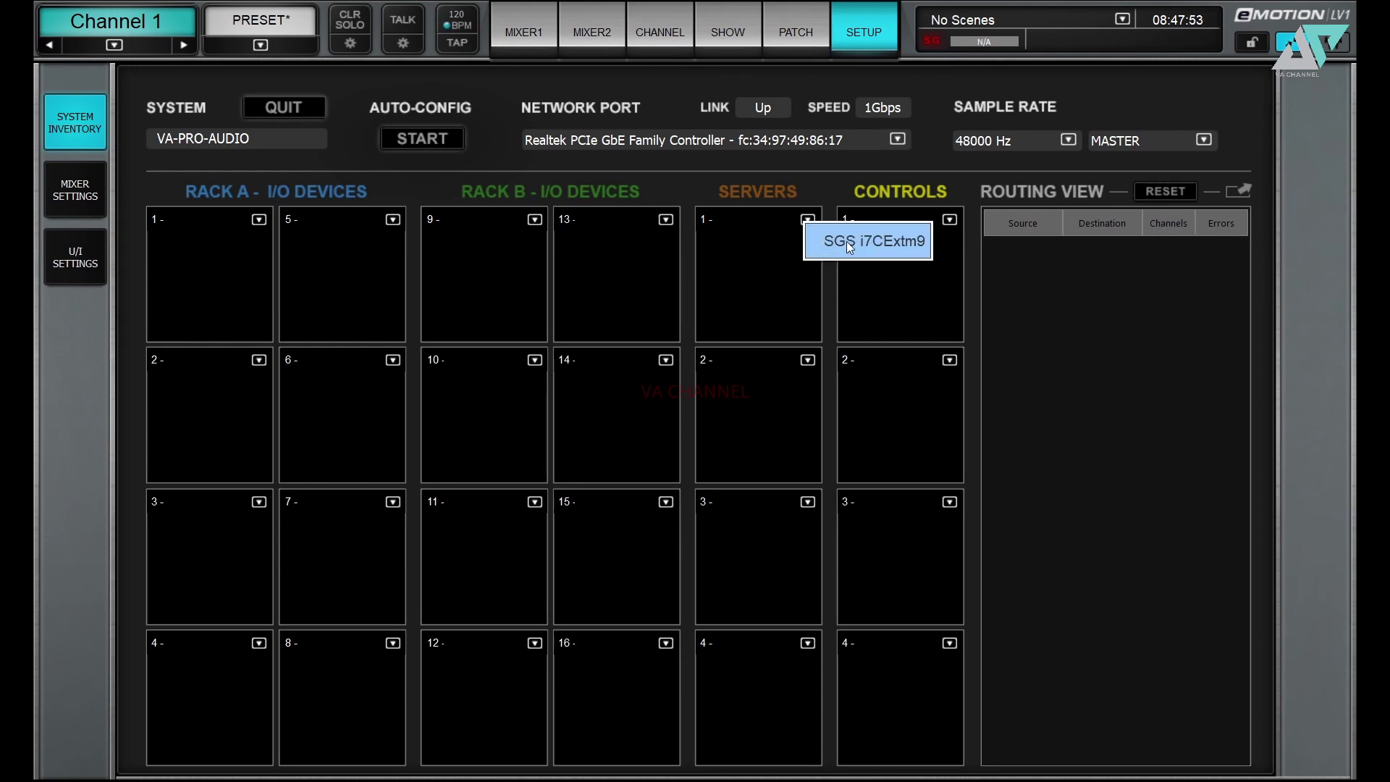
pyautogui.click(846, 241)
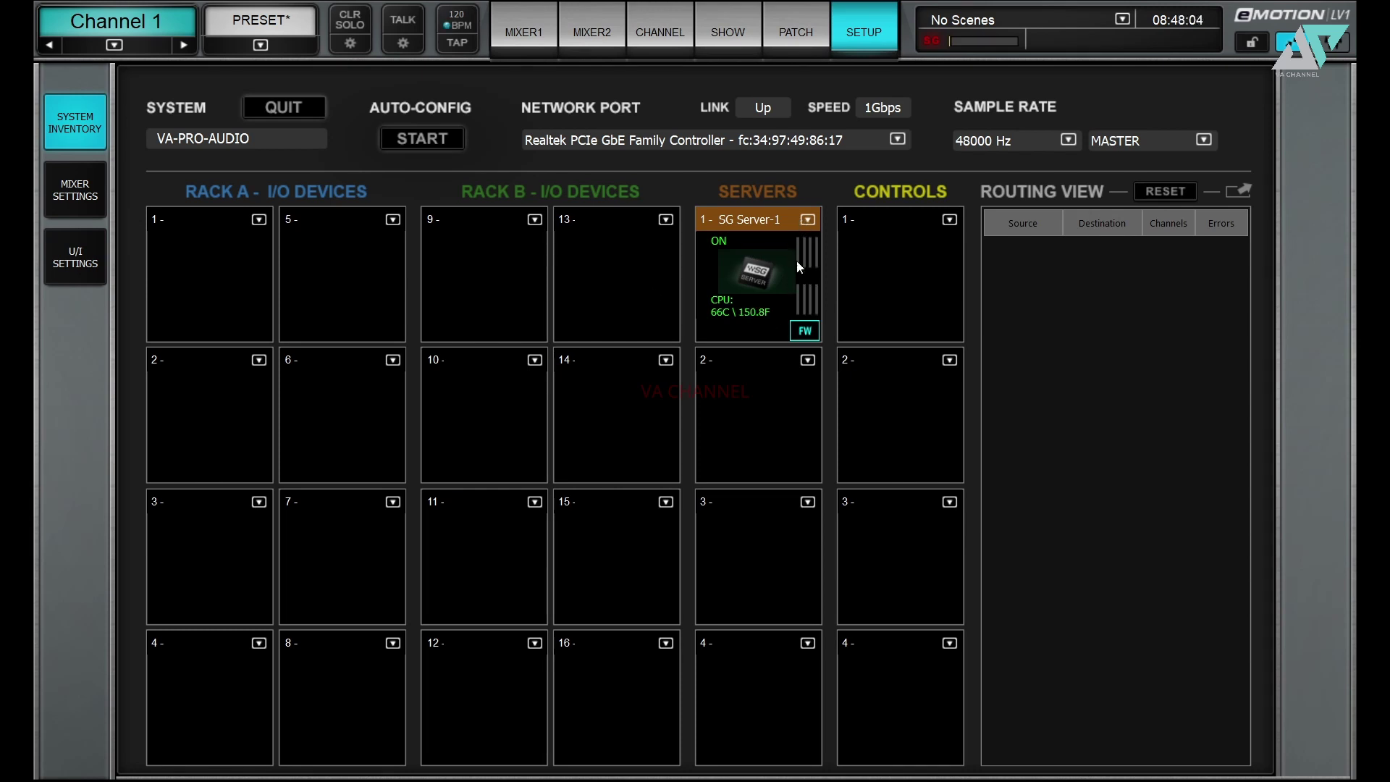
# - Update the SG Server-1 firmware to version 12.8.0.320 and close the update dialog
pyautogui.click(805, 331)
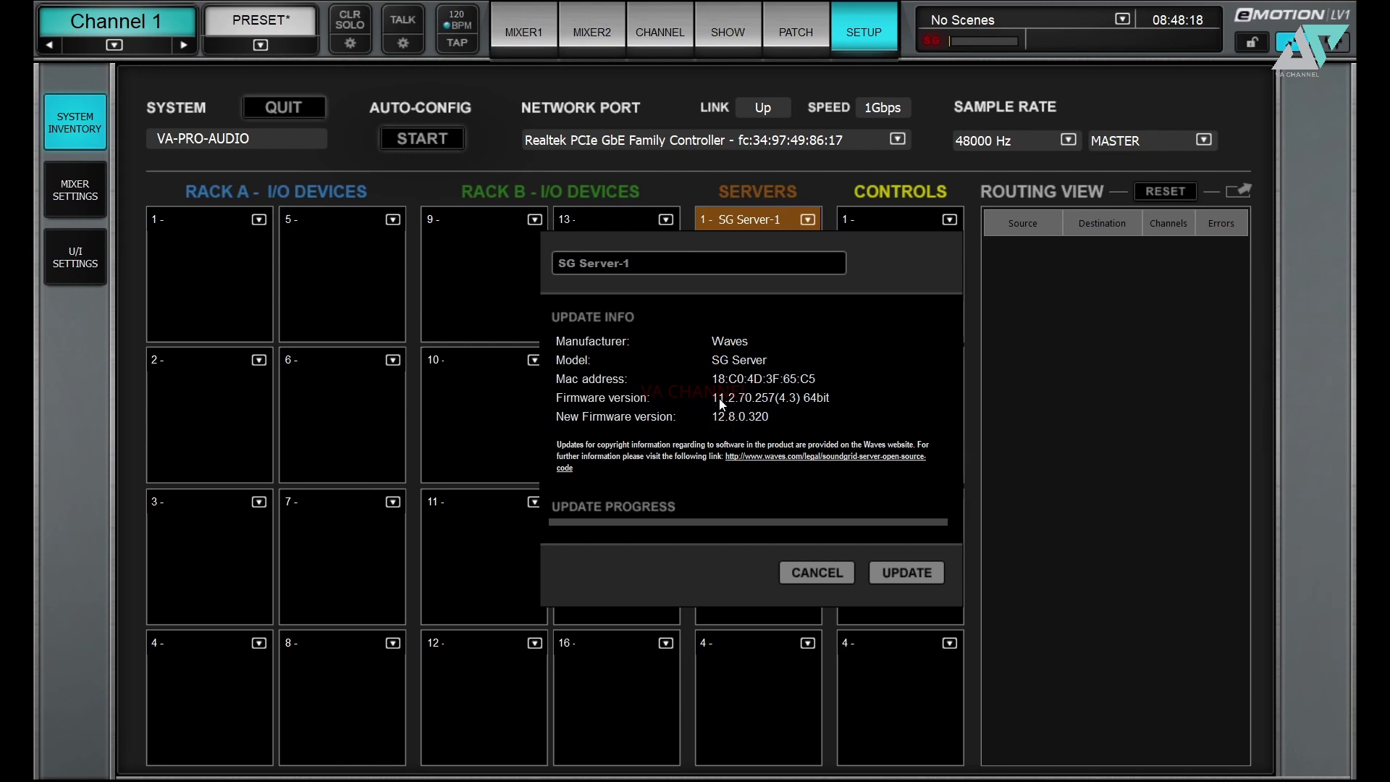
pyautogui.click(898, 571)
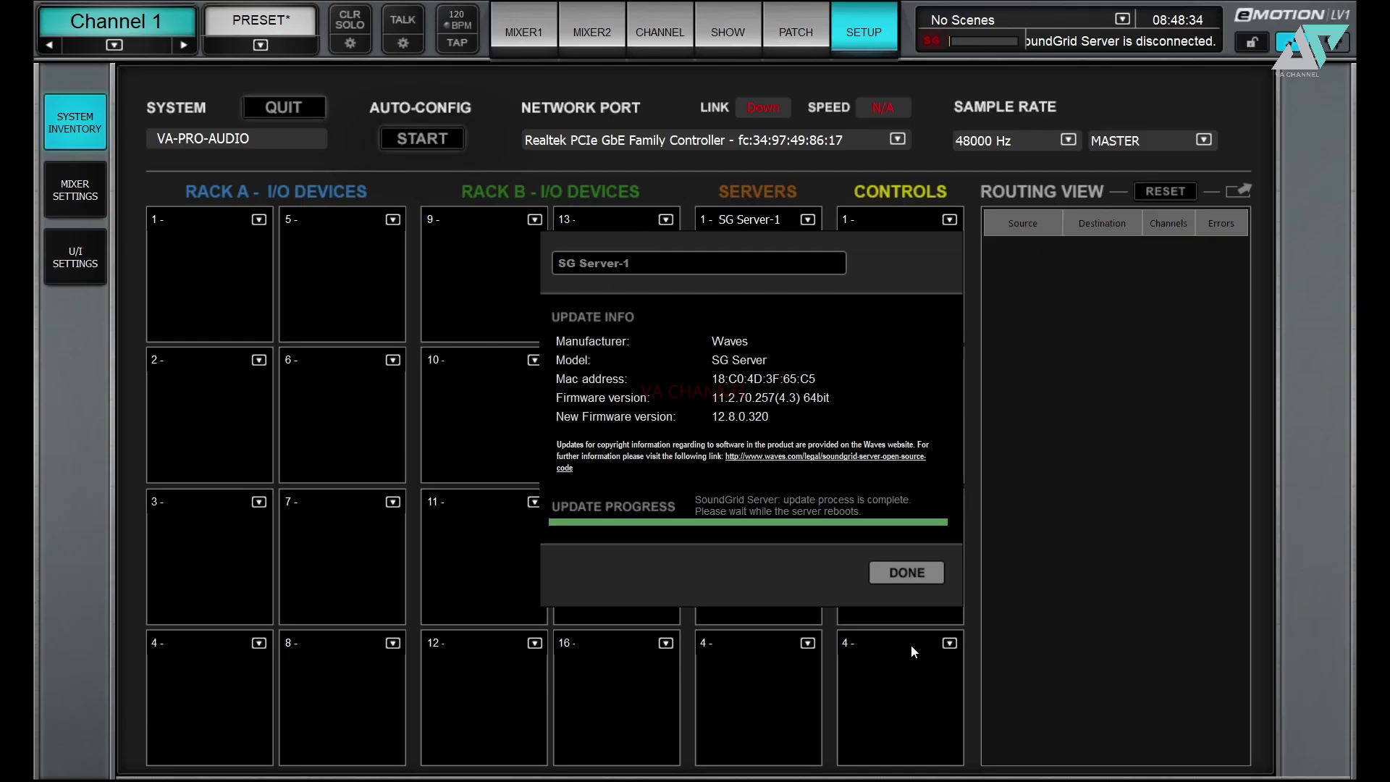
pyautogui.click(902, 572)
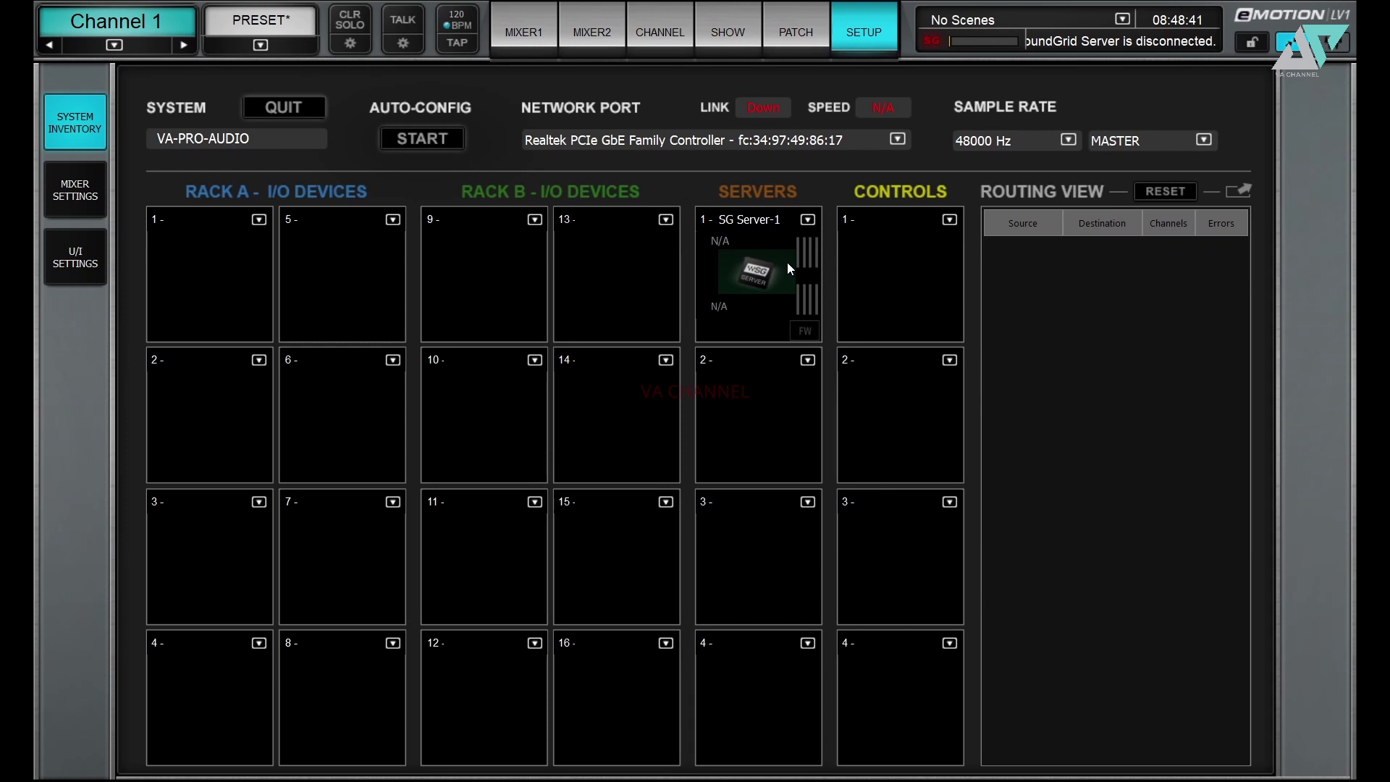
# - Assign the local ASIO Fireface USB device to the first Rack A slot
pyautogui.click(258, 220)
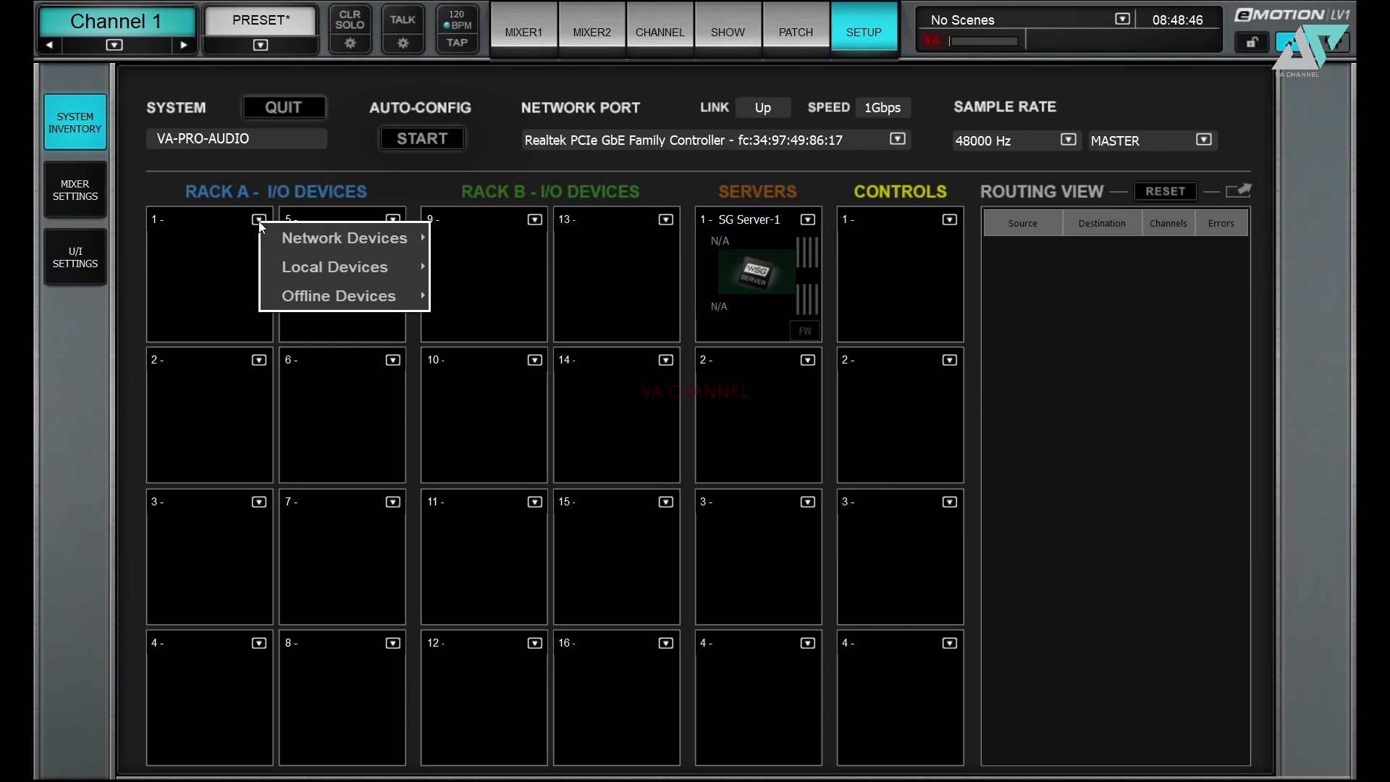
pyautogui.moveTo(335, 267)
pyautogui.click(478, 273)
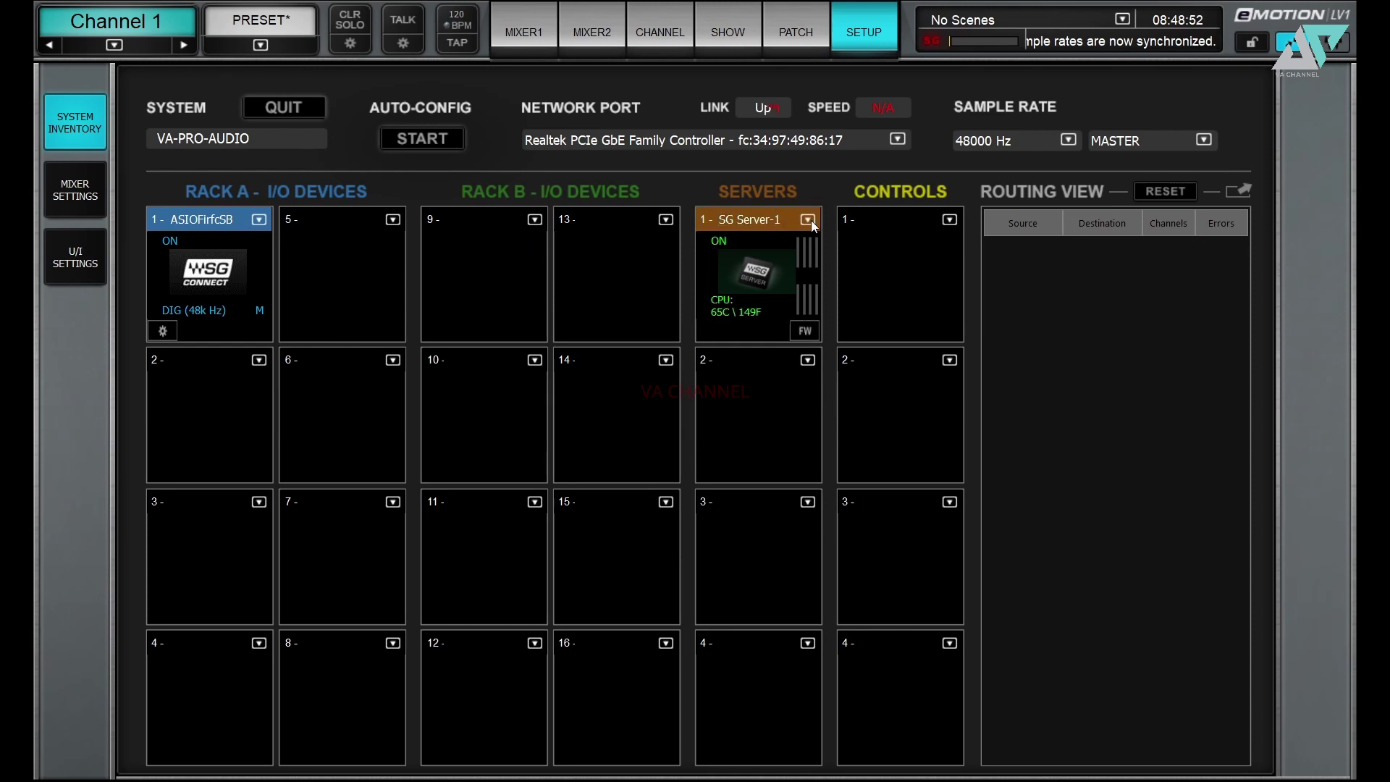
# - Check the options and information for SG Server-1 and the available system sample rates
pyautogui.click(809, 220)
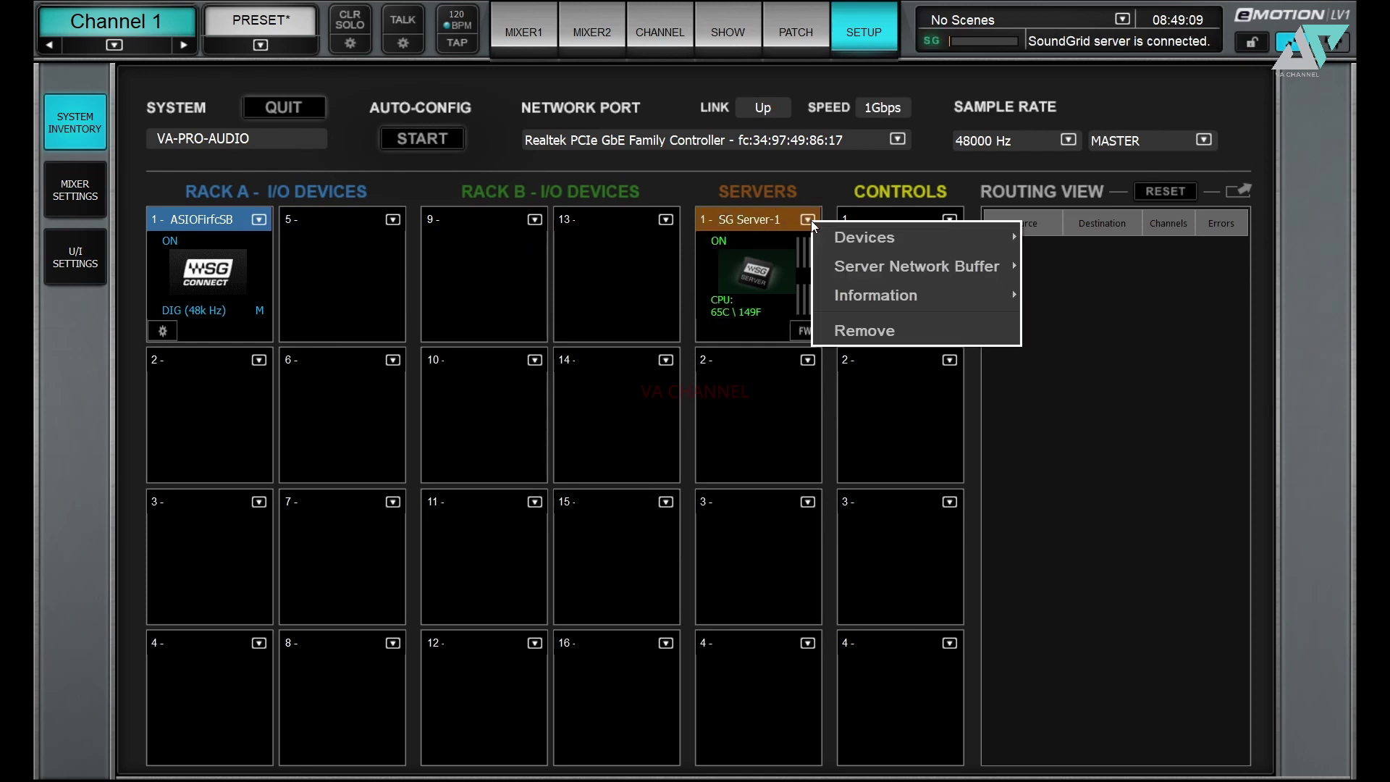
pyautogui.moveTo(860, 294)
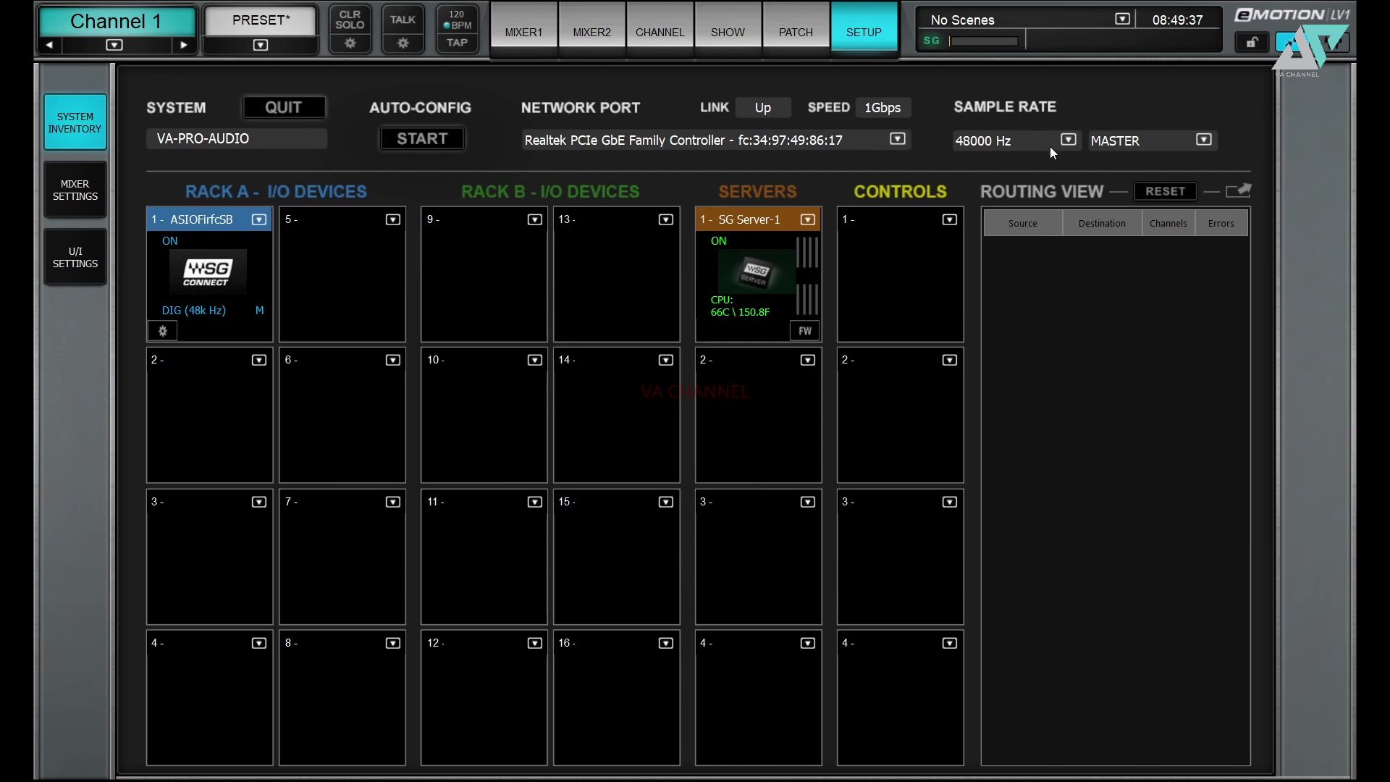
pyautogui.click(1061, 140)
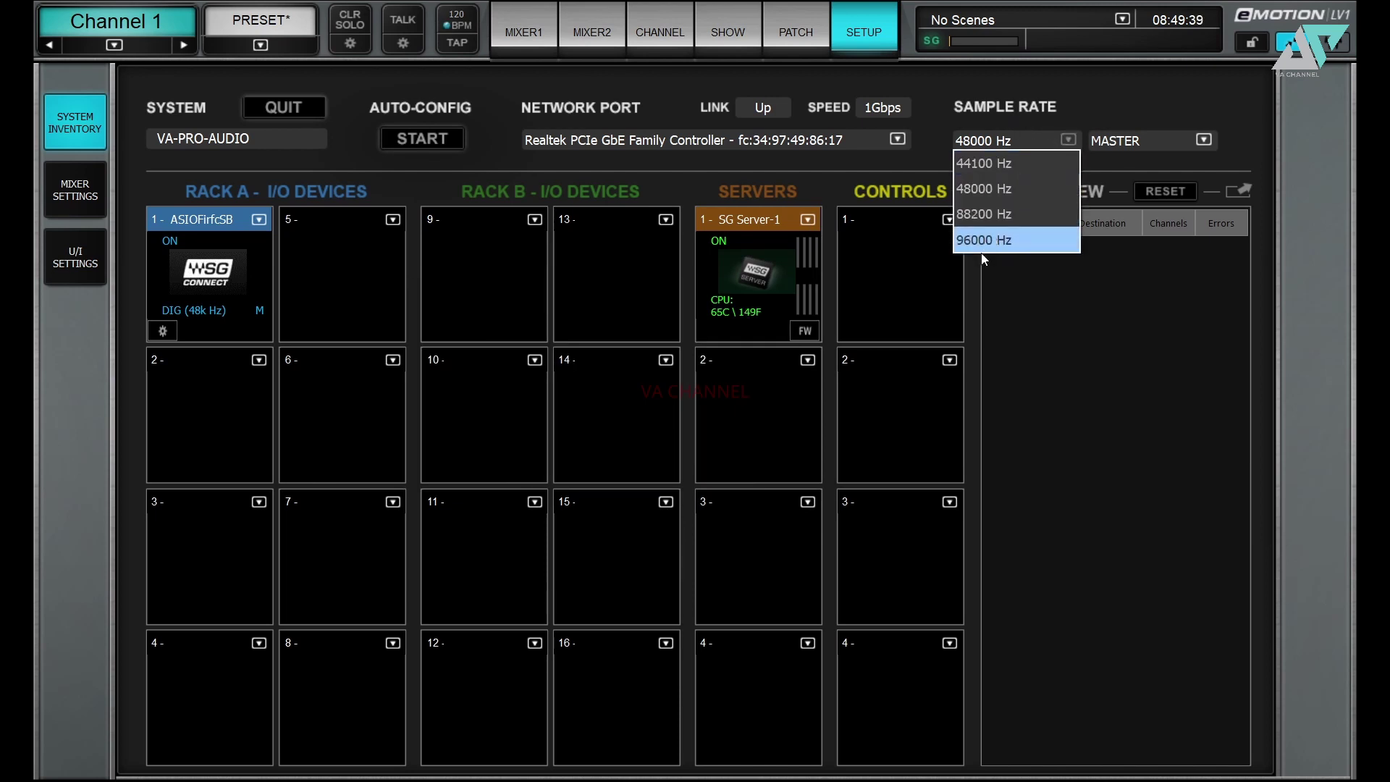
pyautogui.click(1020, 278)
# - Add the network device DAW / VA-PRO-AUDIO to Rack B slot 9 and MyMon to the first control slot
pyautogui.click(639, 254)
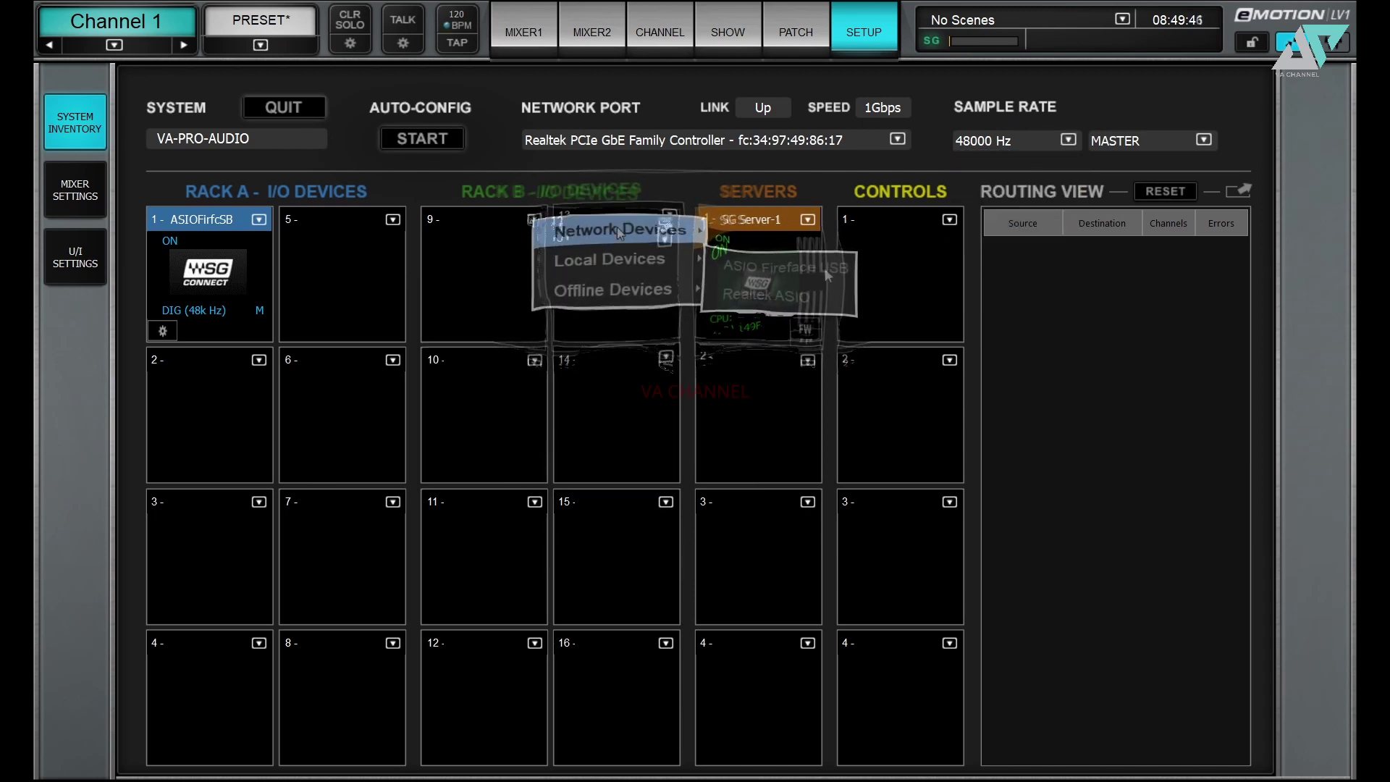
pyautogui.moveTo(617, 235)
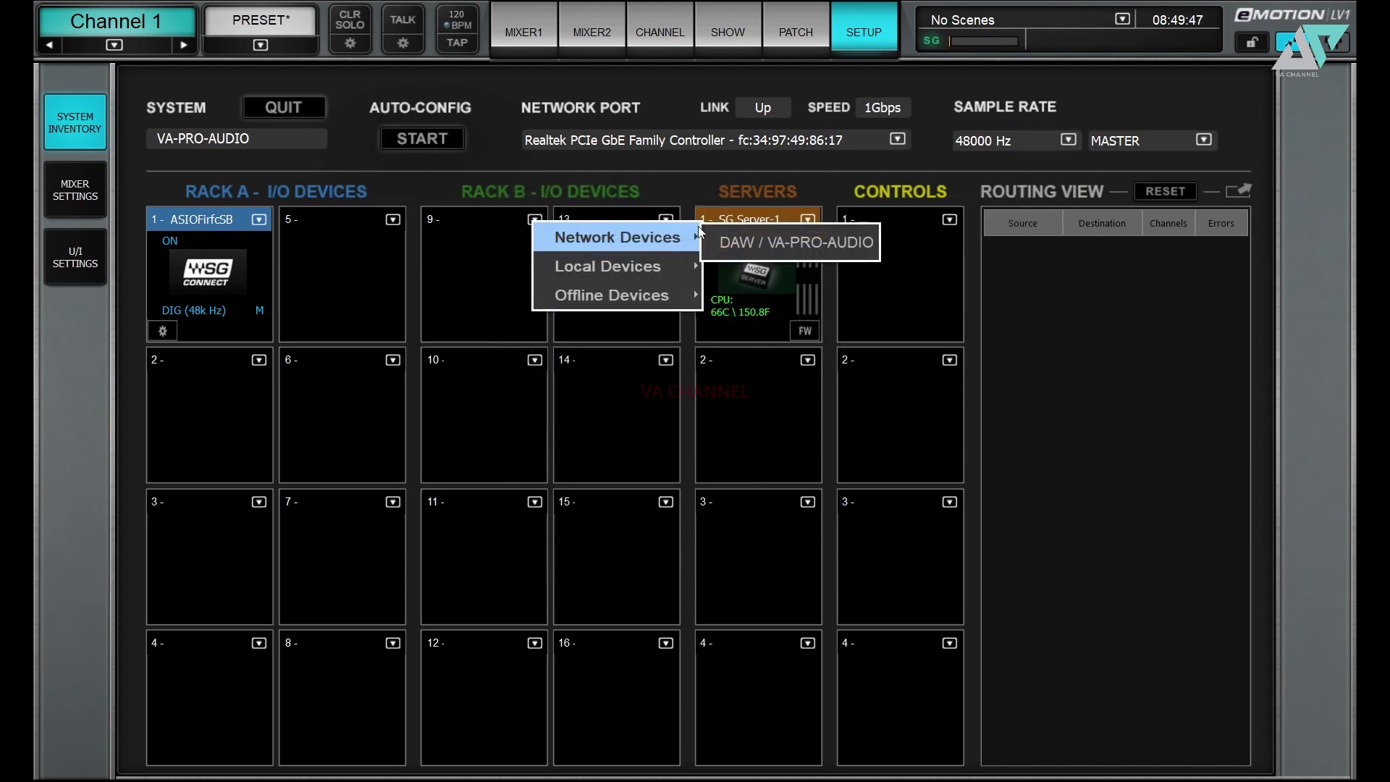
pyautogui.click(760, 245)
pyautogui.click(949, 219)
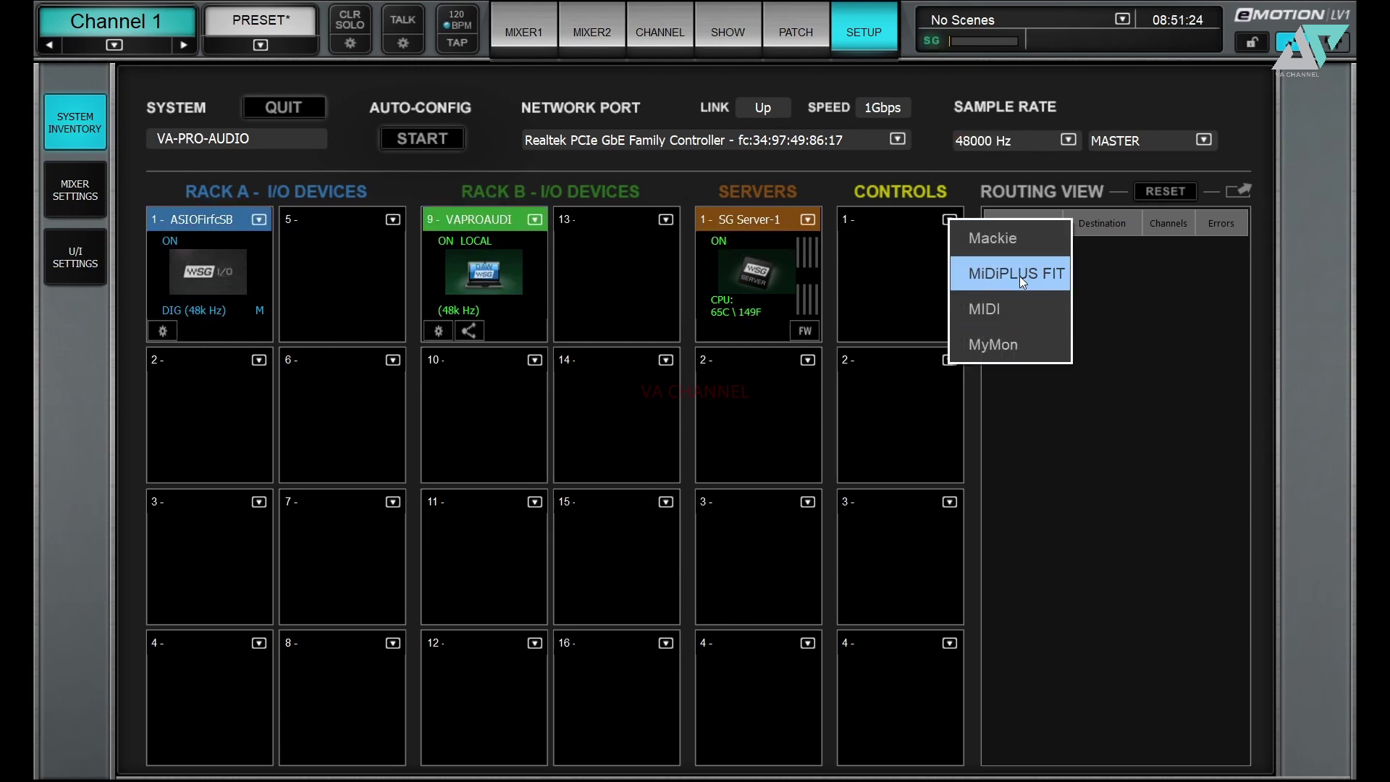
pyautogui.click(999, 343)
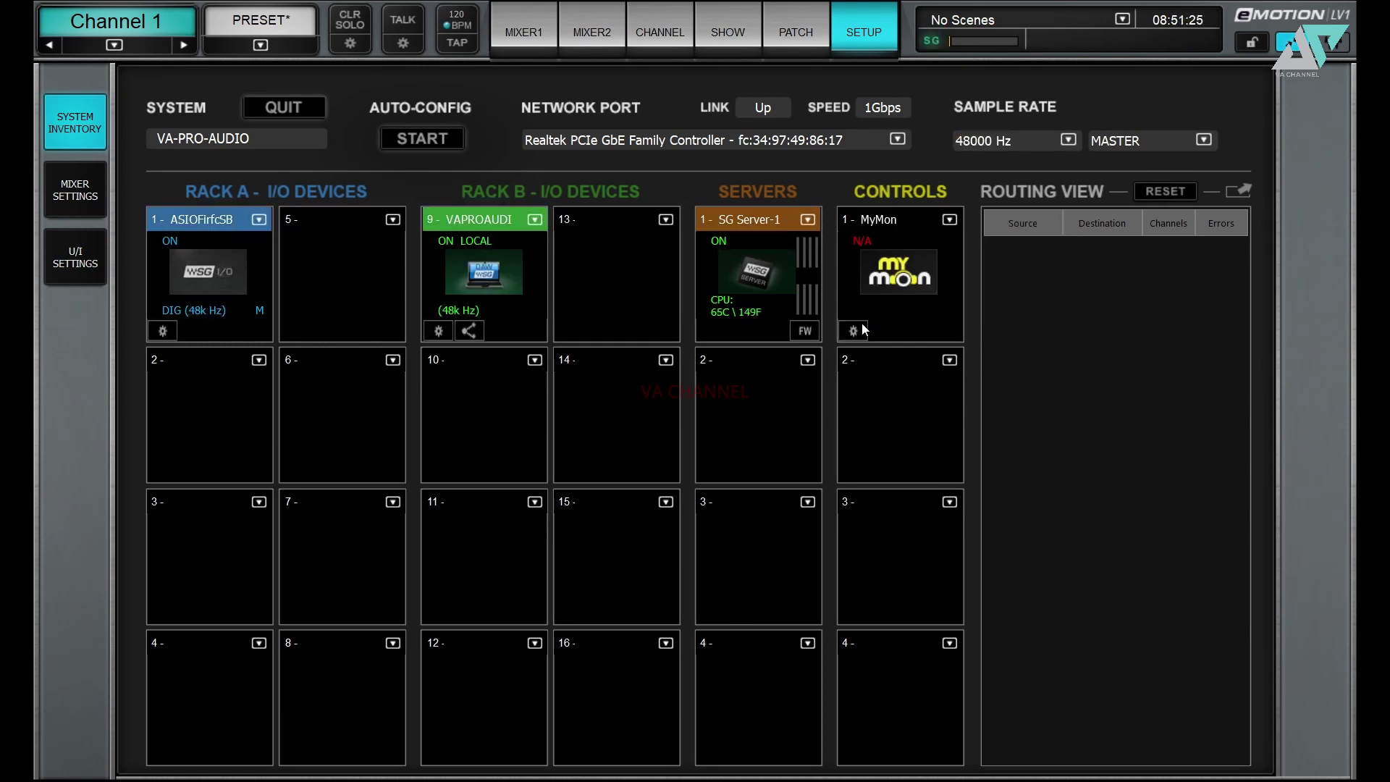
# - Patch Channels 1 and 2 to VA-PRO-AUDIO inputs 1 and 2, and show the ASIO Fireface USB input patch
pyautogui.click(796, 31)
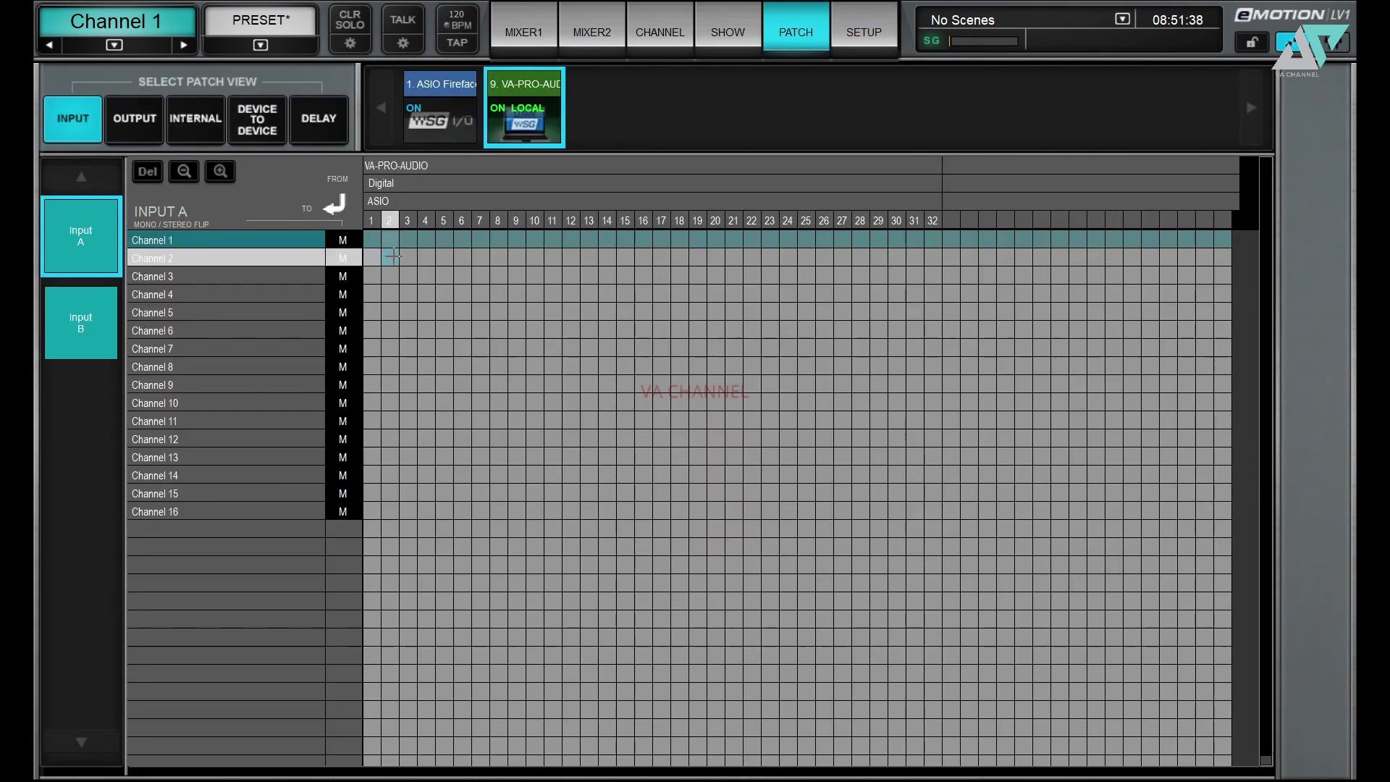
pyautogui.click(392, 255)
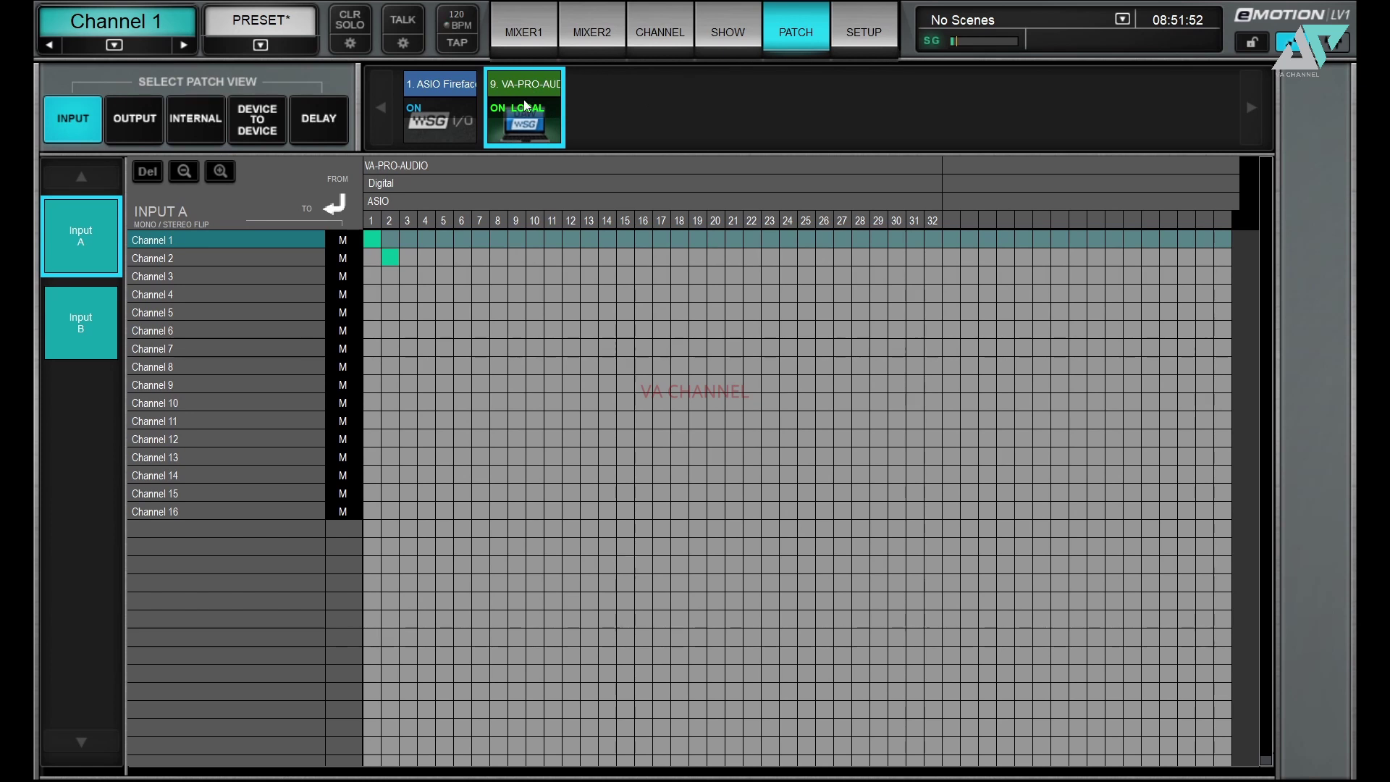
pyautogui.click(457, 120)
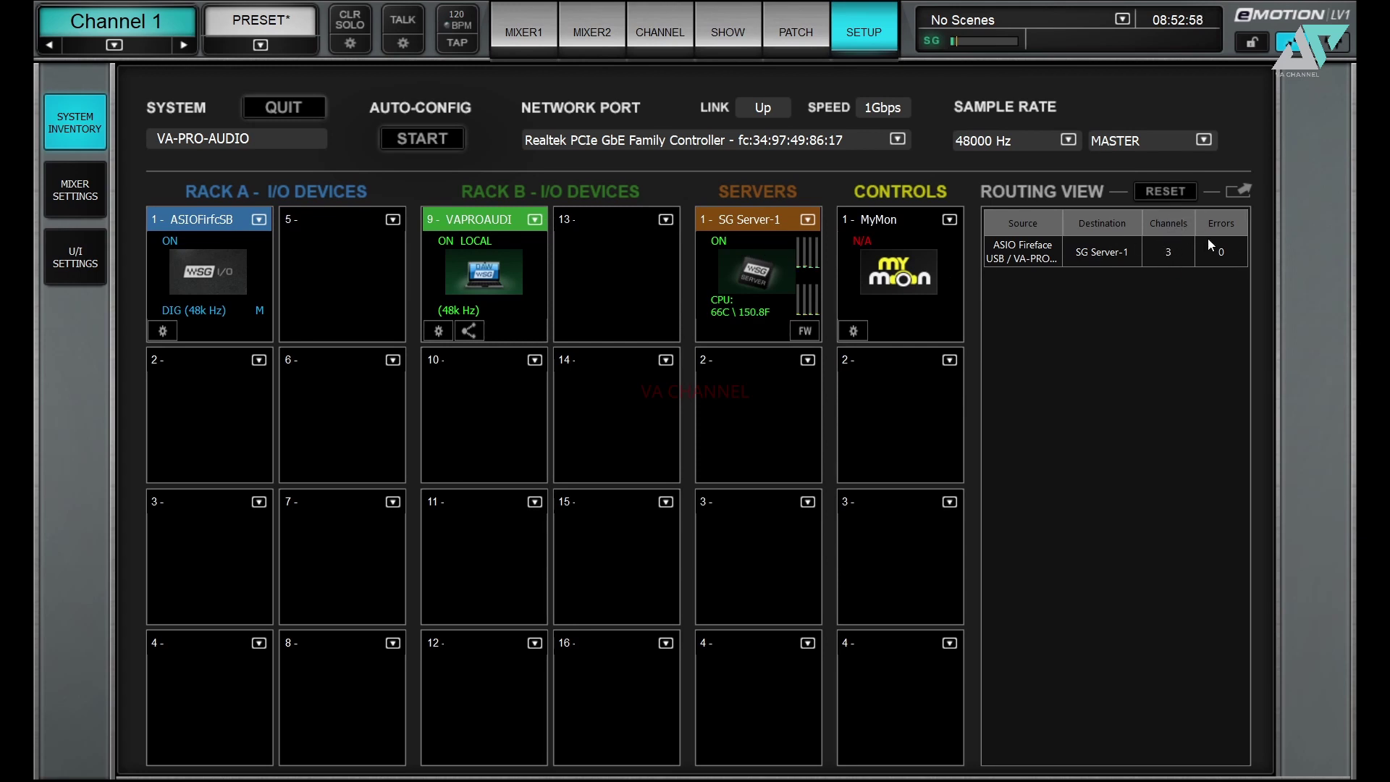
# - Set the mixer configuration to 64 input channels and open the U/I settings
pyautogui.click(75, 189)
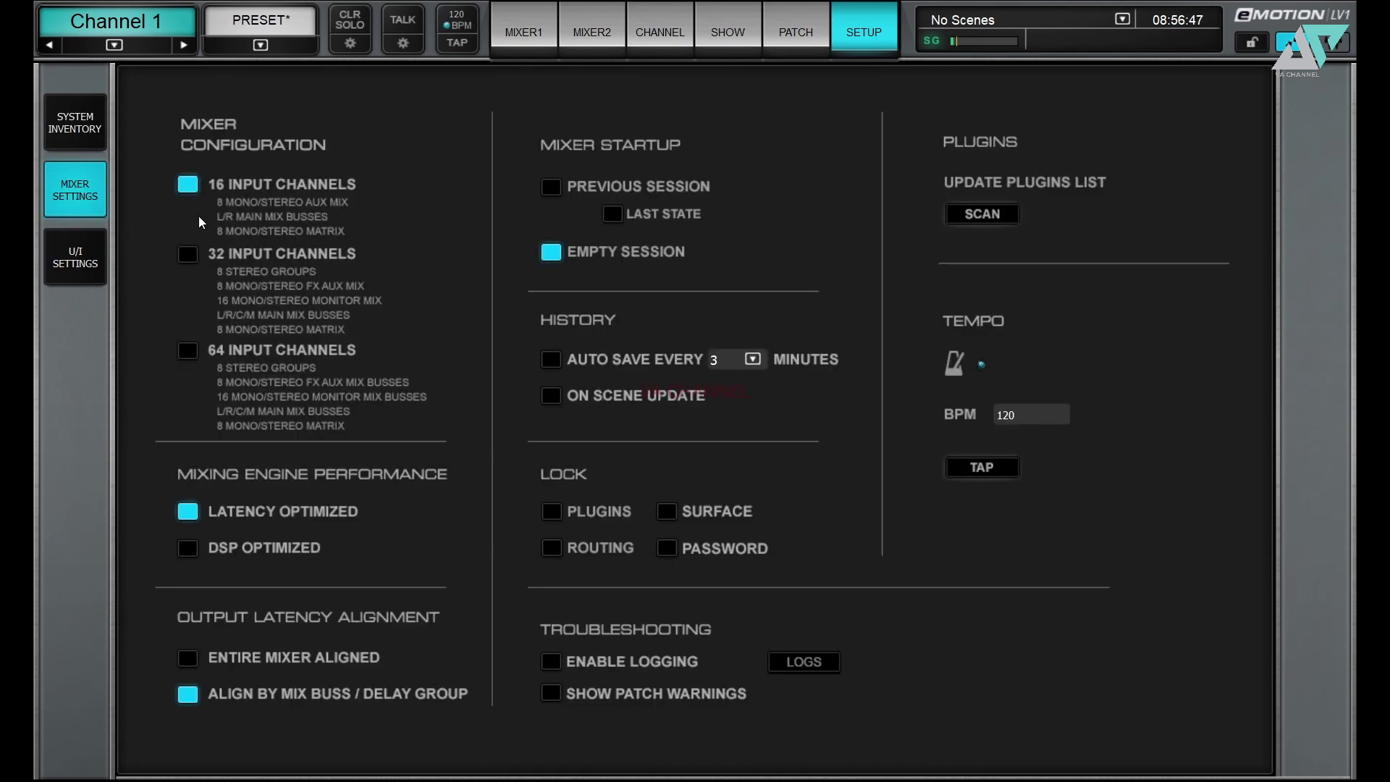
pyautogui.click(188, 351)
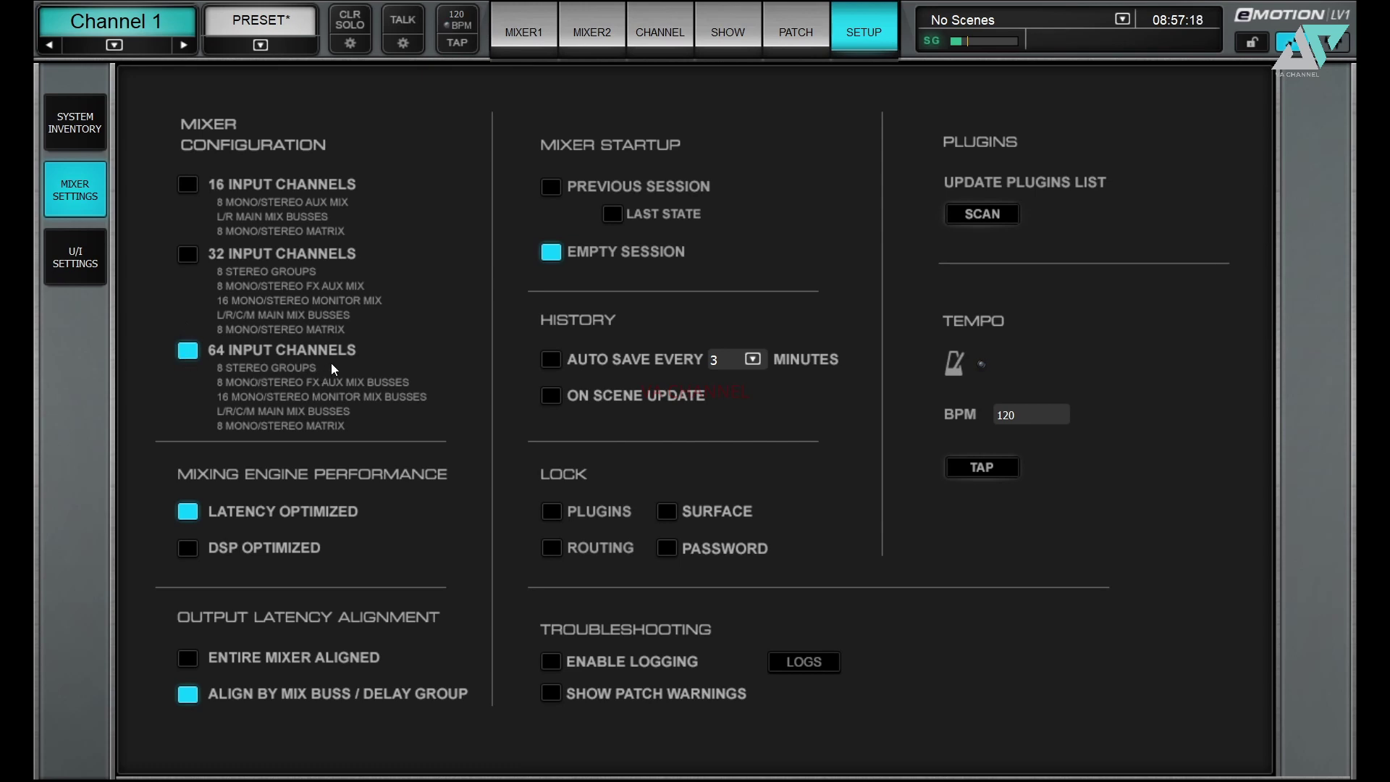
pyautogui.click(72, 268)
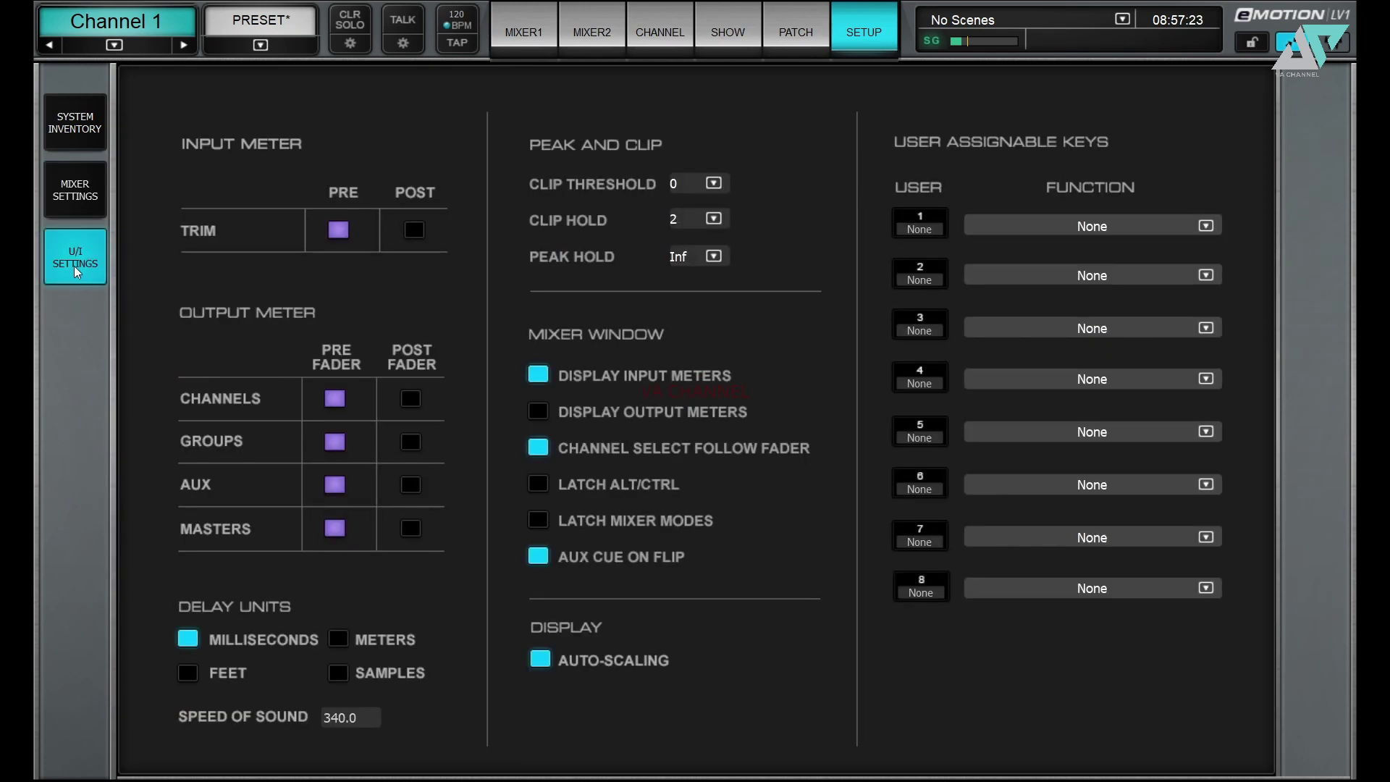